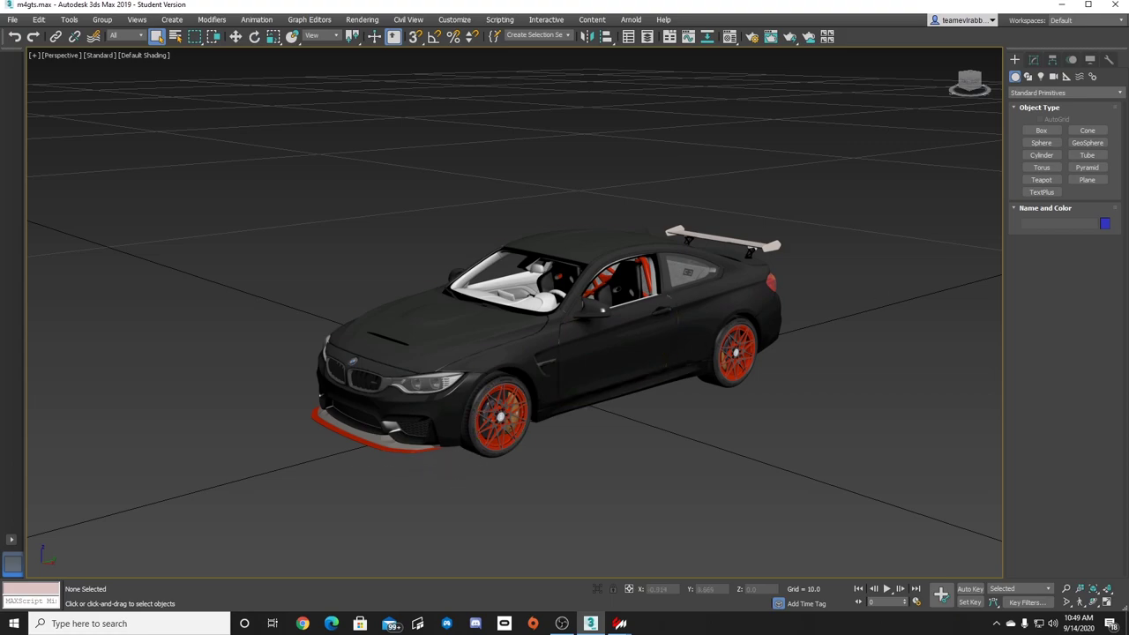
# - Open the Scene Explorer to list the objects of the car model
pyautogui.moveTo(976, 87); pyautogui.dragTo(845, 78)
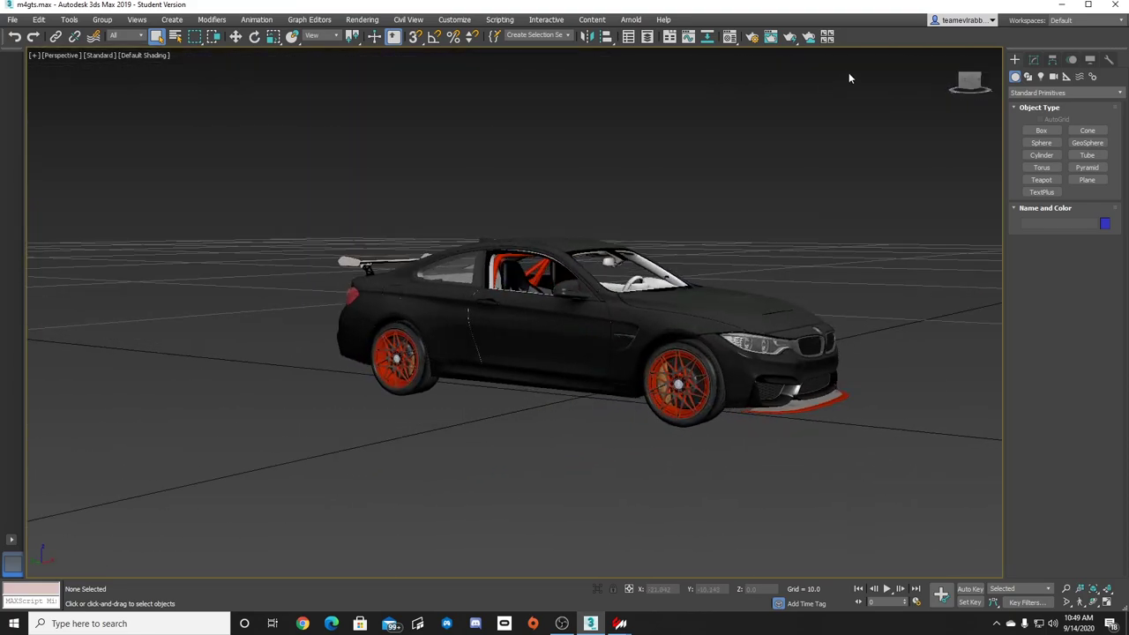
pyautogui.moveTo(979, 83)
pyautogui.mouseDown()
pyautogui.moveTo(944, 83)
pyautogui.moveTo(924, 107)
pyautogui.moveTo(977, 82)
pyautogui.mouseUp()
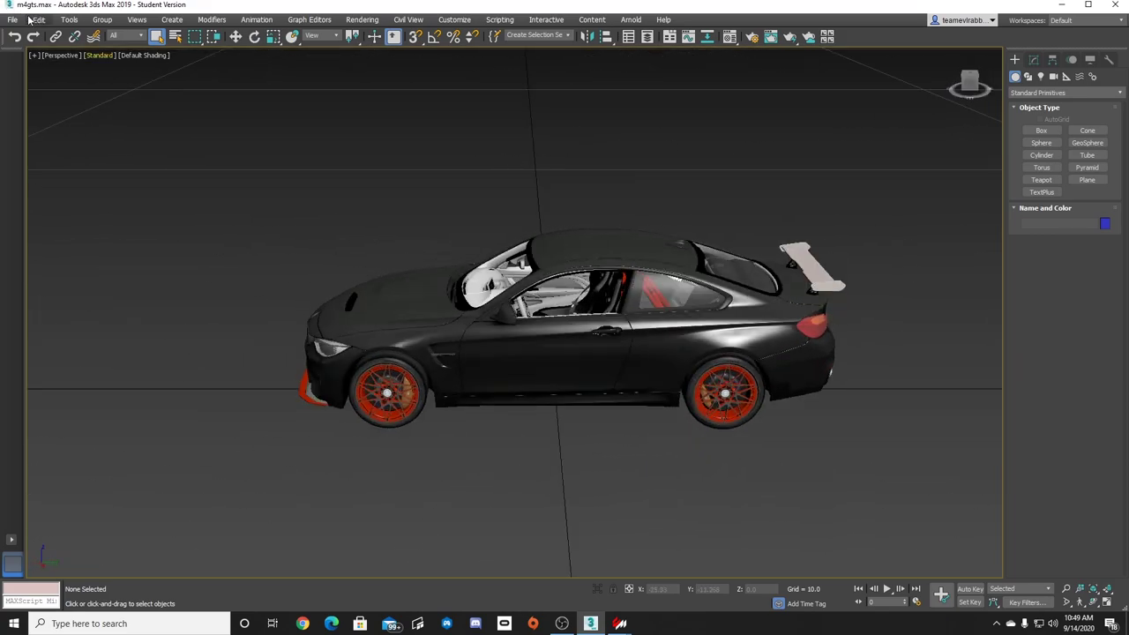
pyautogui.click(74, 20)
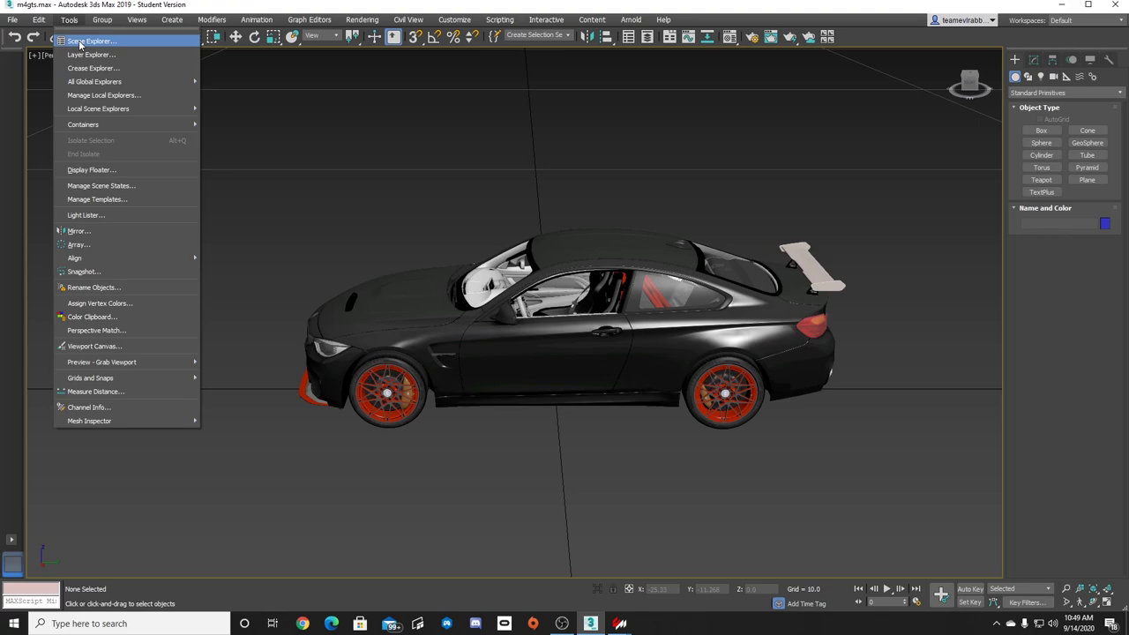
pyautogui.click(80, 41)
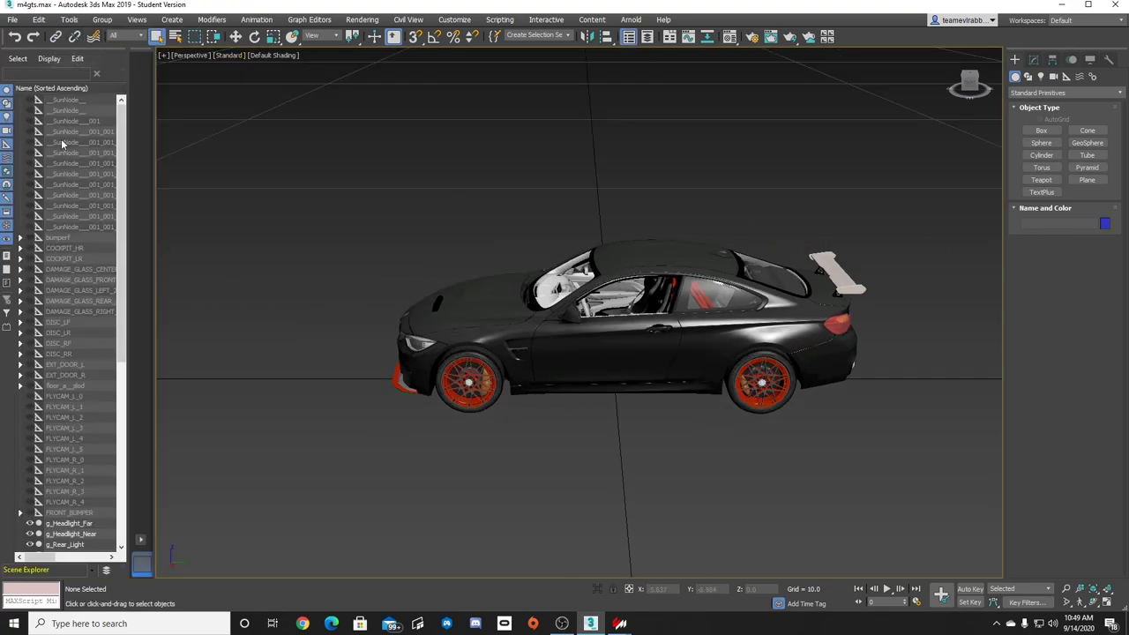
# - Try unhiding all hidden objects in the scene
pyautogui.rightClick(576, 227)
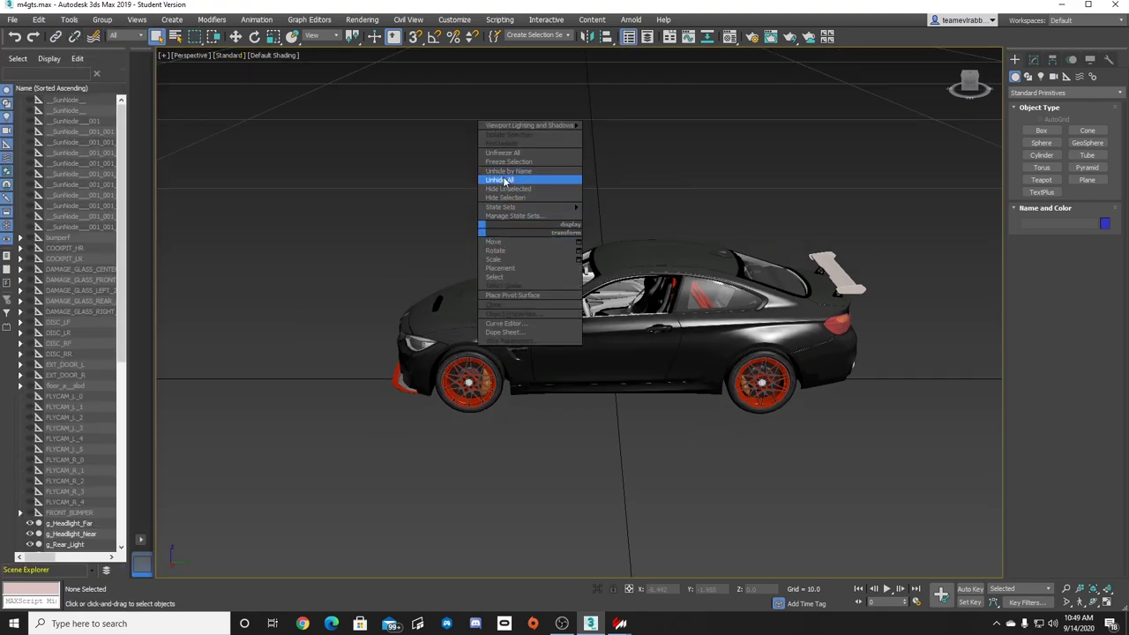
pyautogui.click(505, 181)
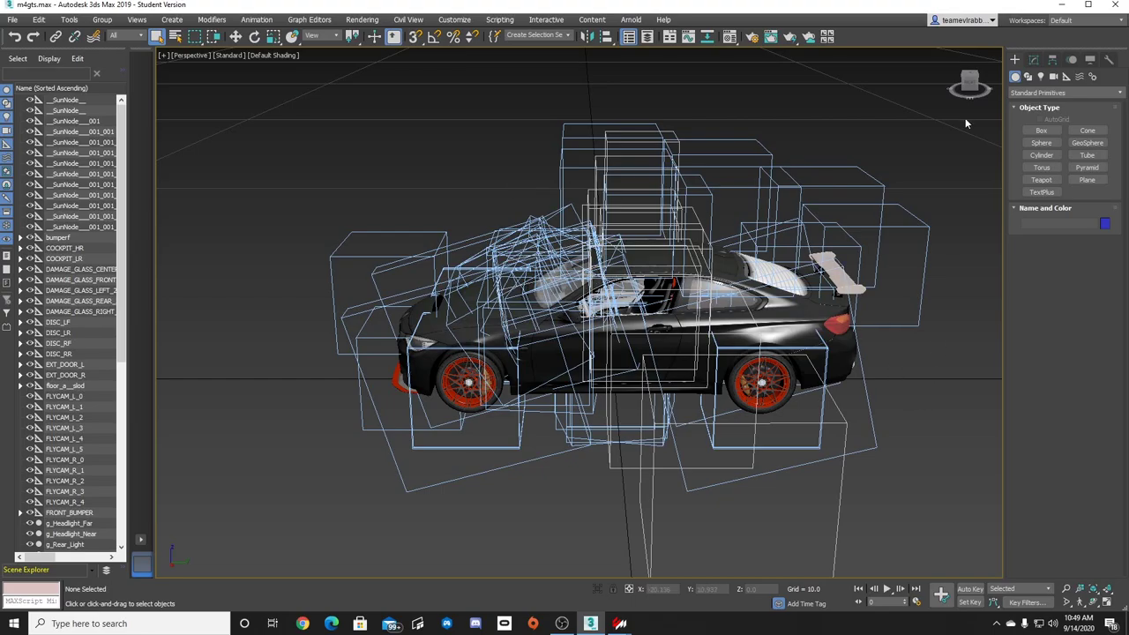
pyautogui.moveTo(968, 85)
pyautogui.mouseDown()
pyautogui.moveTo(980, 71)
pyautogui.moveTo(1040, 74)
pyautogui.moveTo(964, 75)
pyautogui.mouseUp()
pyautogui.scroll(-5, 947, 222)
pyautogui.scroll(5, 844, 351)
pyautogui.scroll(-2, 845, 350)
pyautogui.moveTo(794, 188); pyautogui.dragTo(565, 453, button='middle')
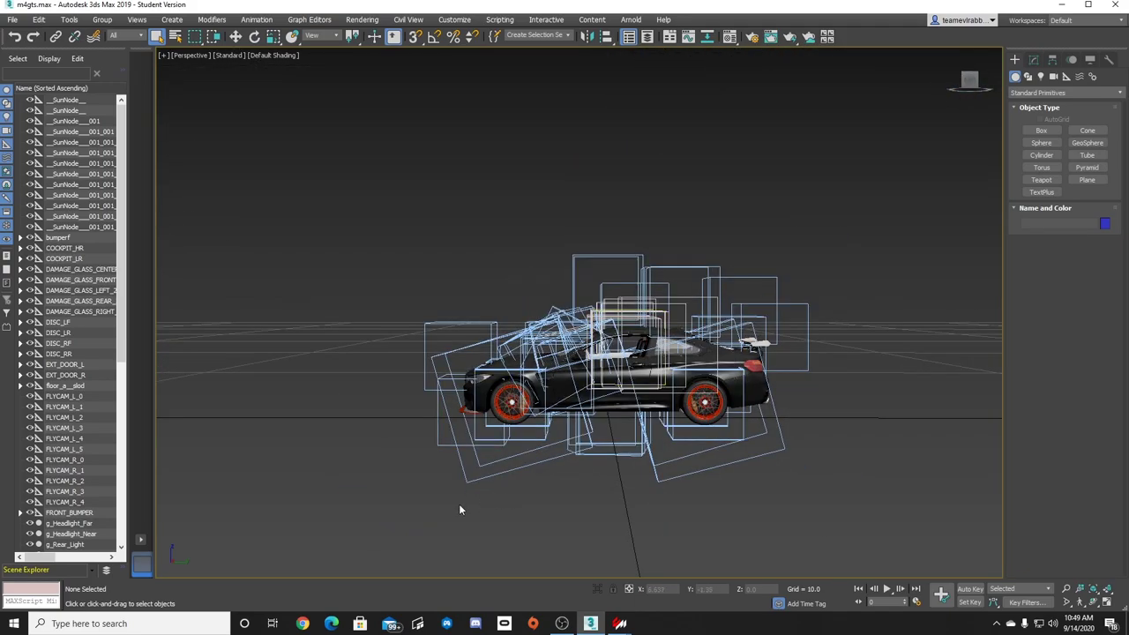
# - Undo the region selection of the helpers around the car and the unhiding of all objects
pyautogui.moveTo(743, 455); pyautogui.dragTo(768, 433)
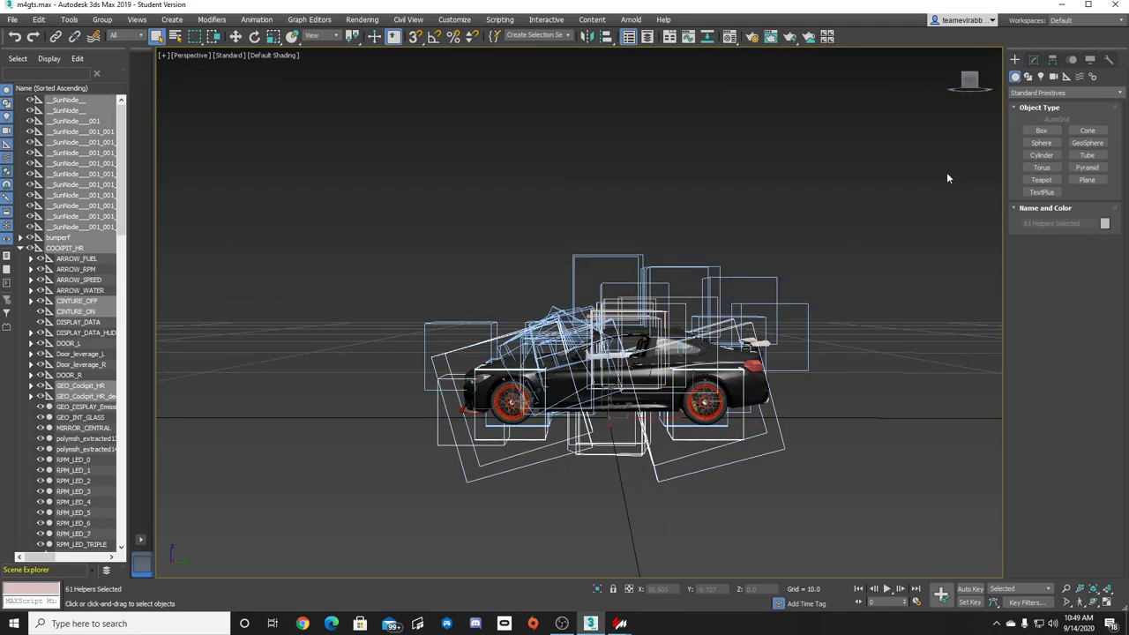
pyautogui.click(970, 79)
pyautogui.keyDown('ctrl'); pyautogui.moveTo(474, 519); pyautogui.dragTo(715, 434); pyautogui.keyUp('ctrl')
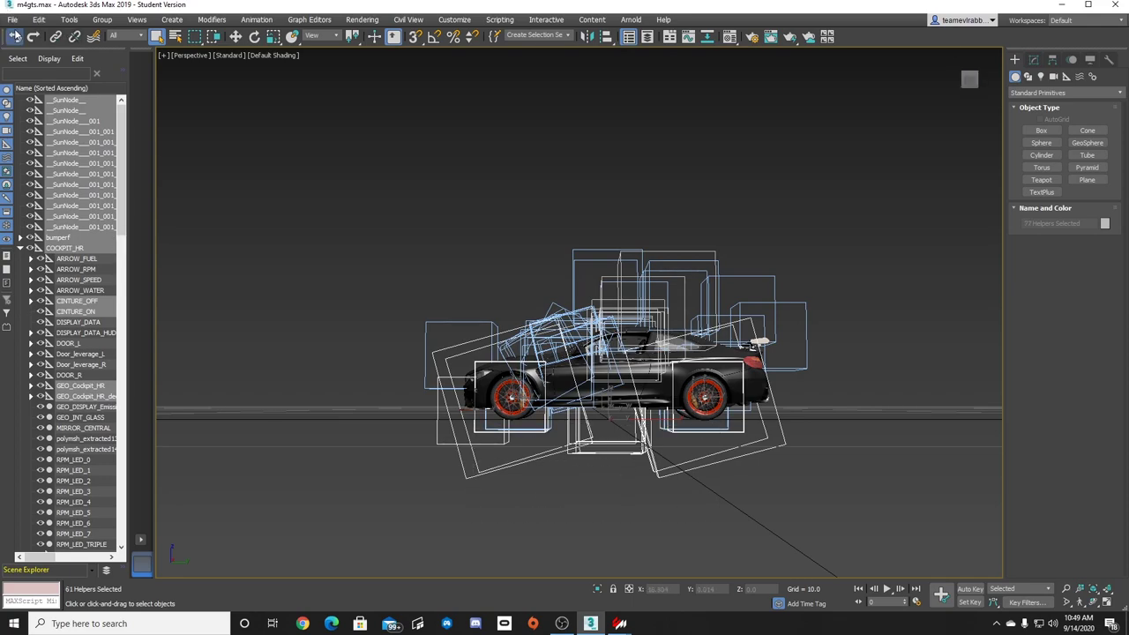
pyautogui.click(14, 37)
pyautogui.click(14, 37)
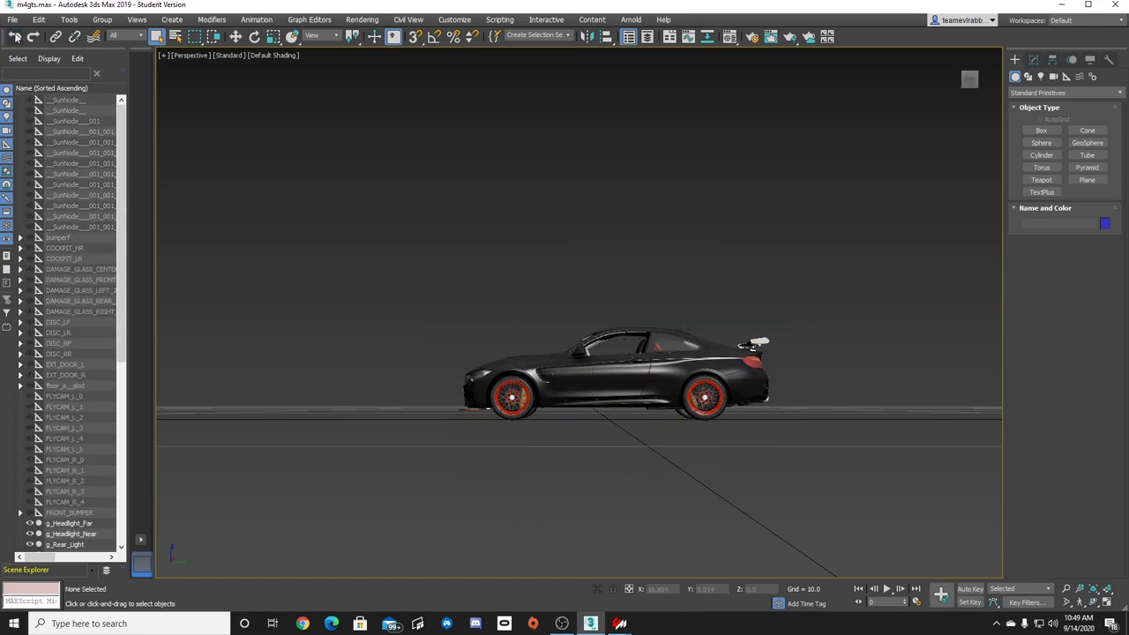
# - Locate the wheel hierarchy from the front rim and unhide only the helpers WHEEL_LF, WHEEL_LR, WHEEL_RF and WHEEL_RR
pyautogui.click(970, 80)
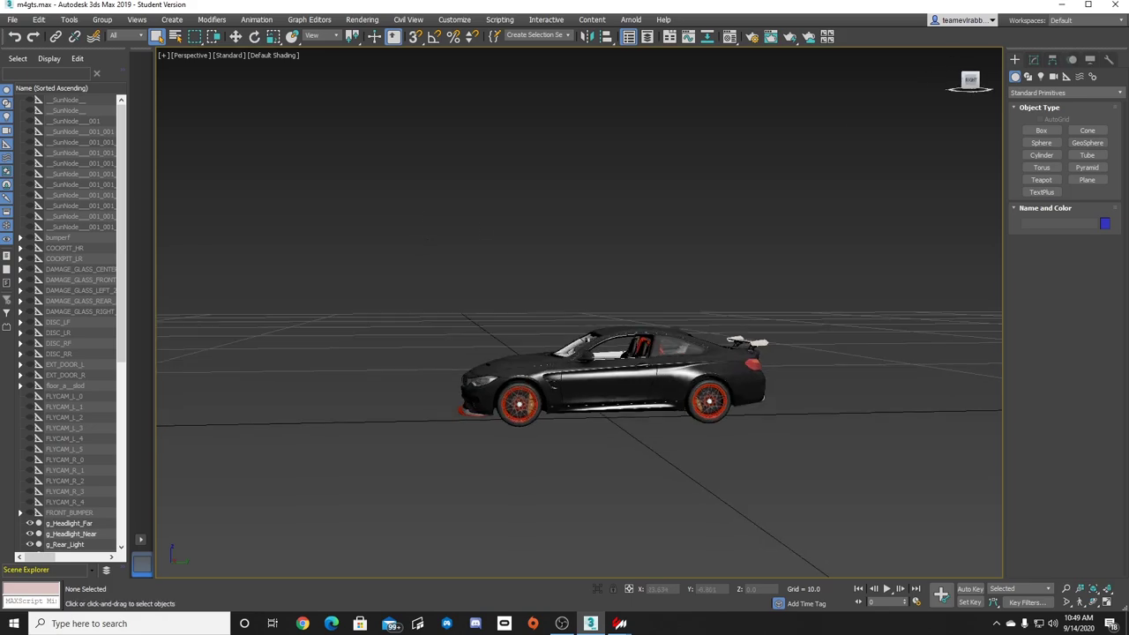
pyautogui.click(529, 413)
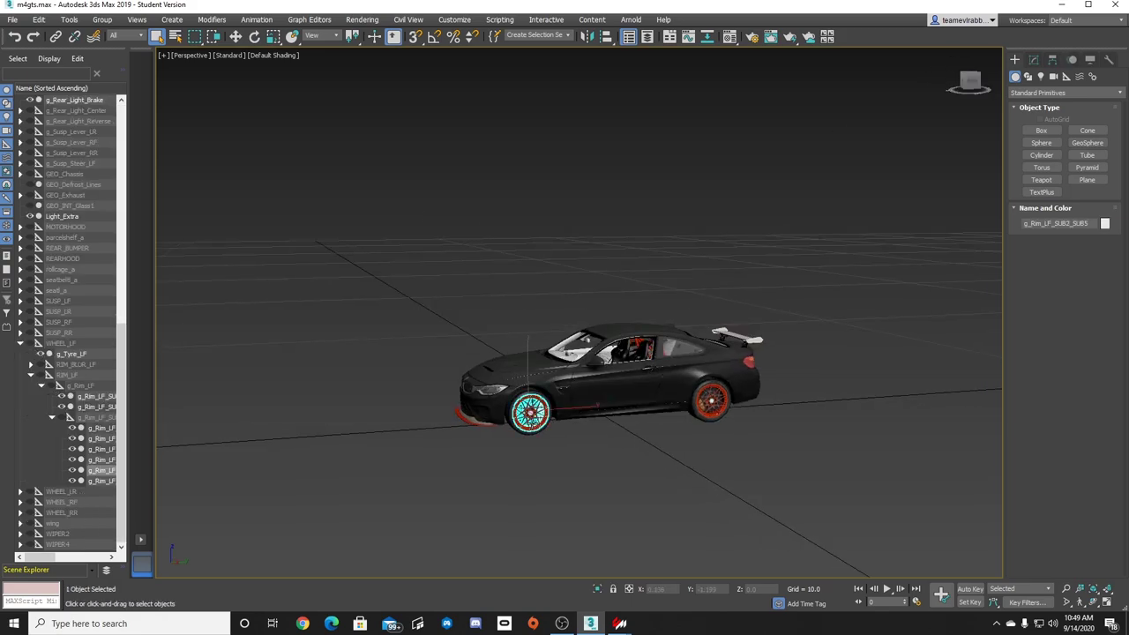
pyautogui.click(22, 346)
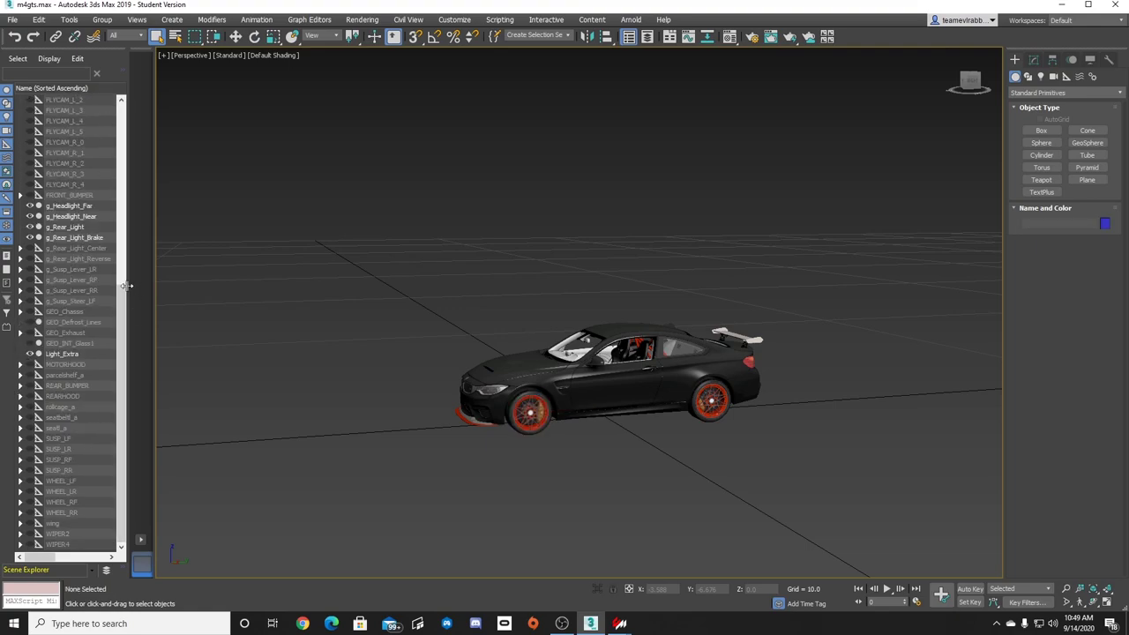
pyautogui.click(21, 482)
pyautogui.click(21, 483)
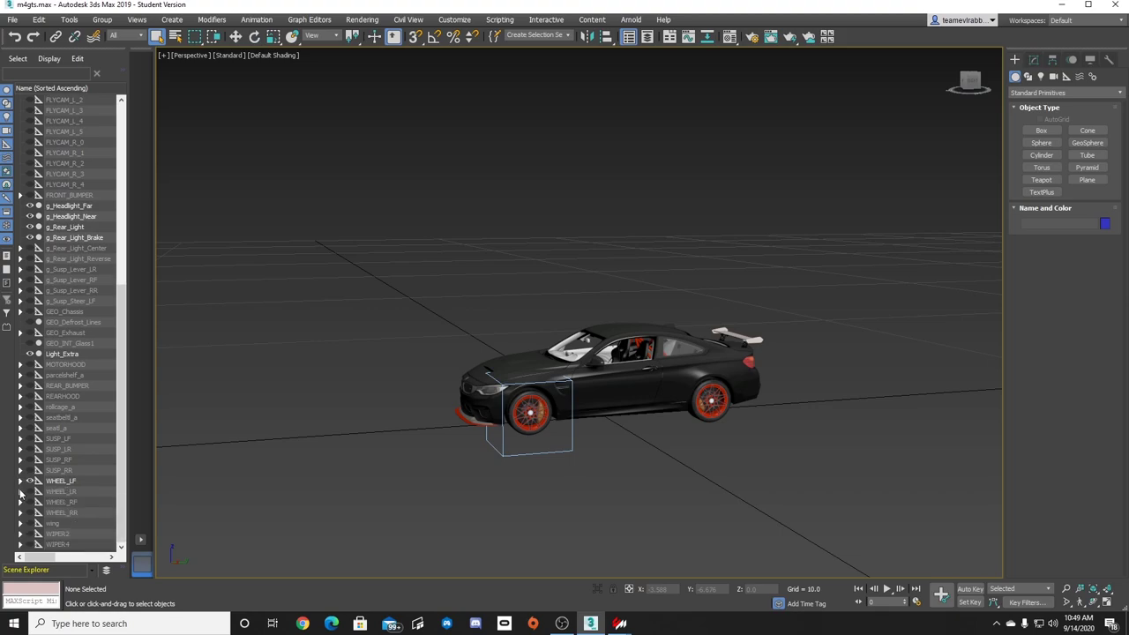
pyautogui.click(30, 491)
pyautogui.click(29, 502)
pyautogui.click(30, 513)
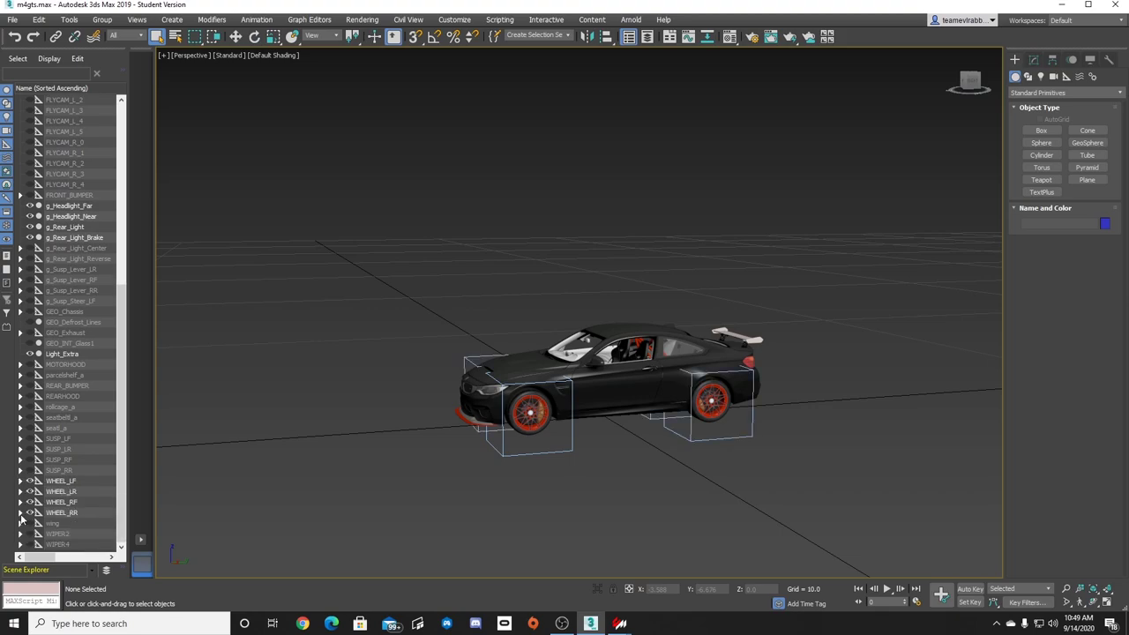
# - Examine the wheel helpers around the front and rear wheels along the car's side
pyautogui.scroll(-3, 615, 407)
pyautogui.scroll(-3, 617, 415)
pyautogui.moveTo(617, 414); pyautogui.dragTo(355, 485, button='middle')
pyautogui.scroll(2, 718, 391)
pyautogui.scroll(-2, 227, 508)
pyautogui.moveTo(227, 508); pyautogui.dragTo(432, 372, button='middle')
pyautogui.scroll(6, 441, 375)
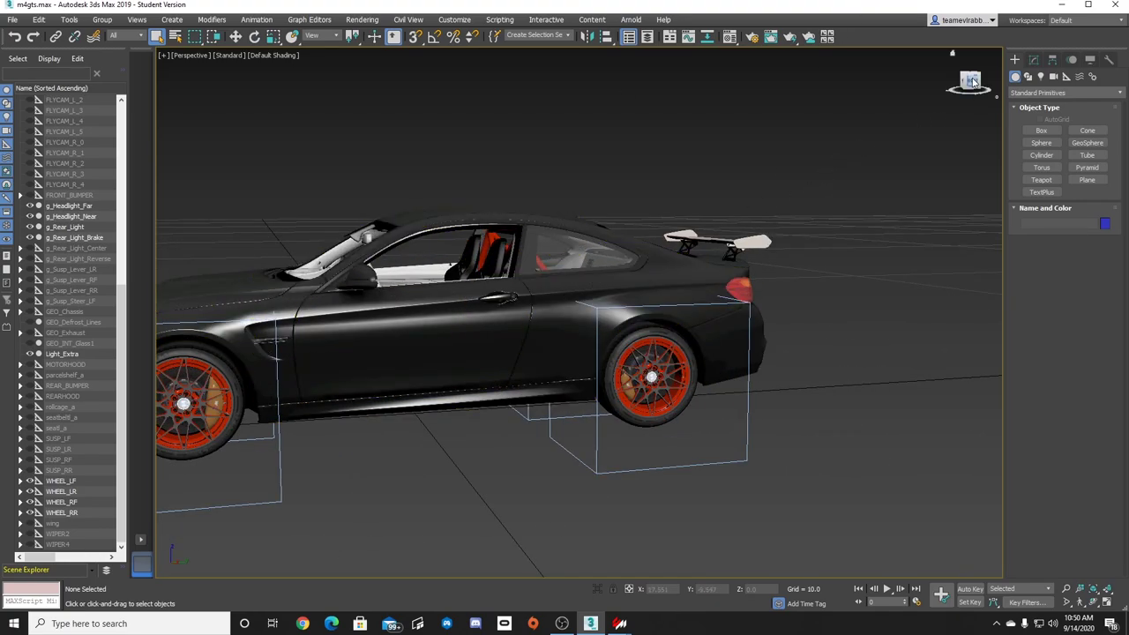
pyautogui.moveTo(972, 81); pyautogui.dragTo(964, 85)
pyautogui.moveTo(475, 253); pyautogui.dragTo(580, 224, button='middle')
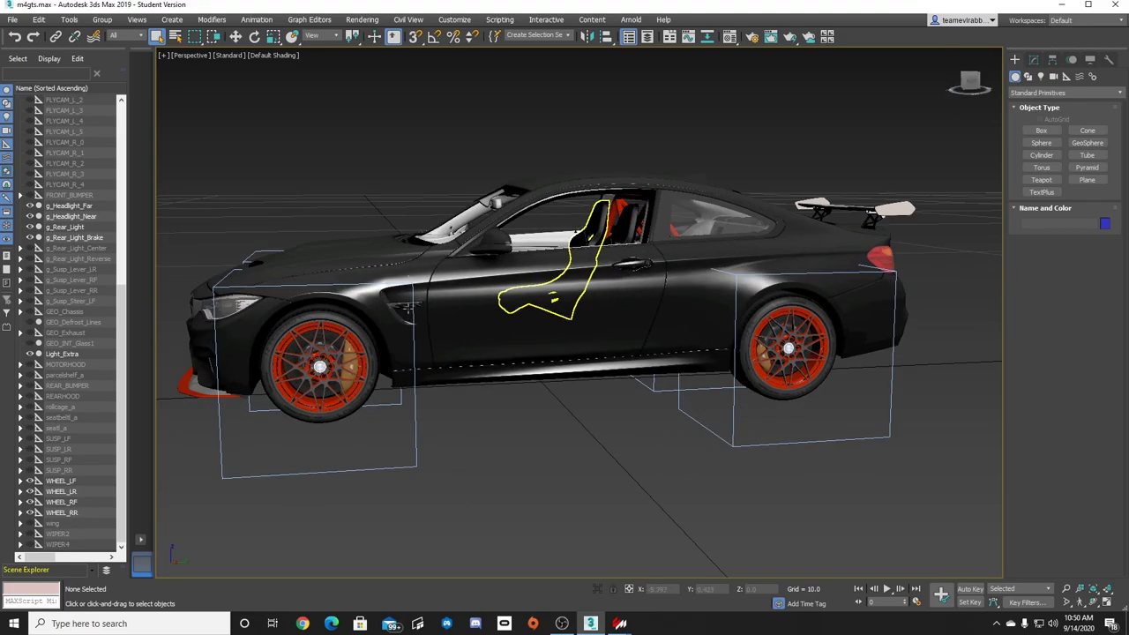
# - Delete the tyre and all rim objects under WHEEL_LF while keeping the WHEEL_LF helper itself
pyautogui.click(21, 481)
pyautogui.scroll(-1, 53, 481)
pyautogui.click(70, 461)
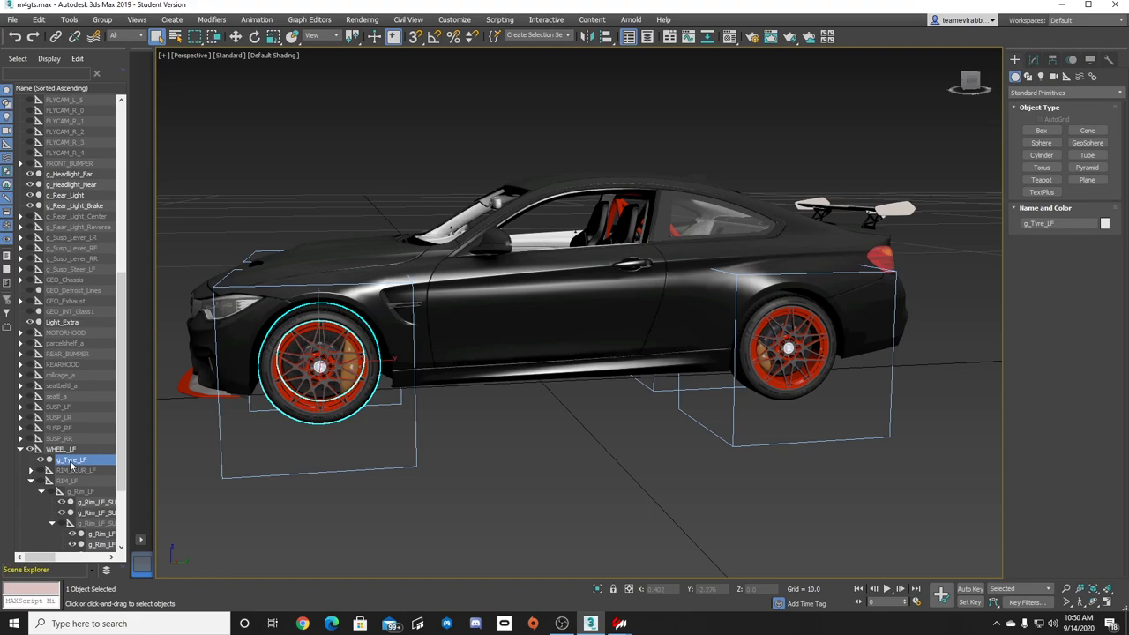
pyautogui.scroll(-1, 70, 465)
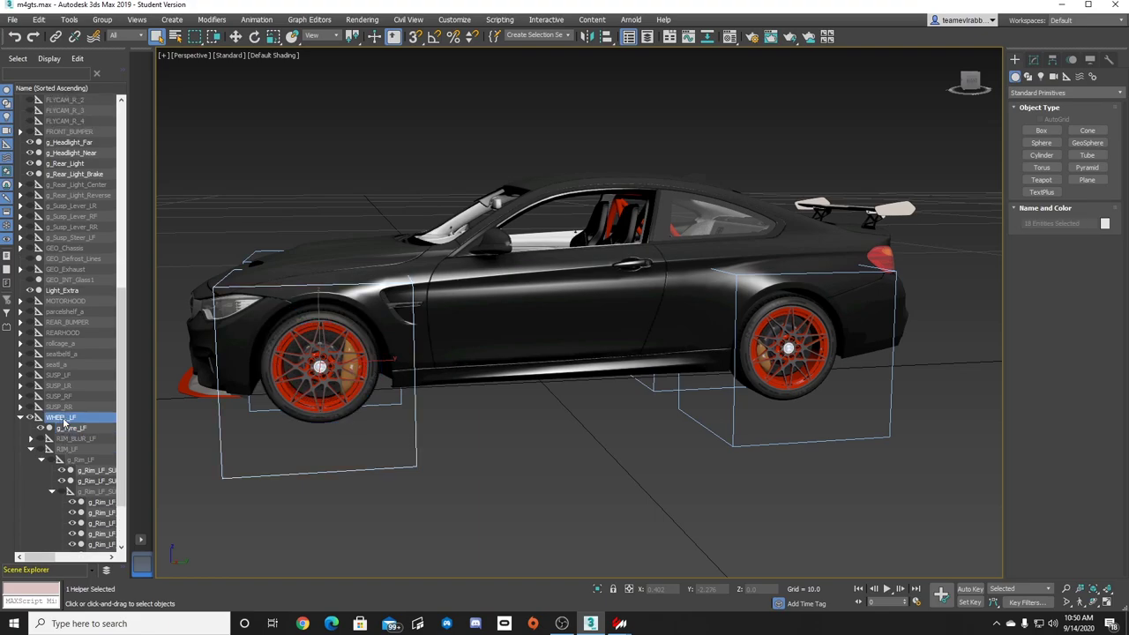
pyautogui.doubleClick(63, 419)
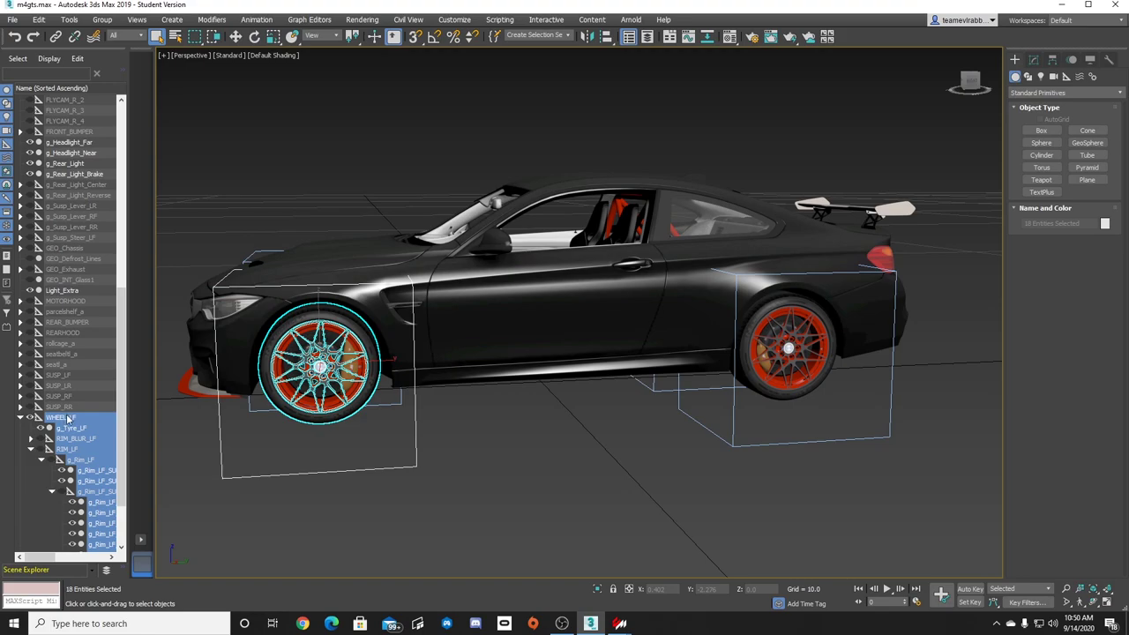
pyautogui.keyDown('ctrl'); pyautogui.click(70, 418); pyautogui.keyUp('ctrl')
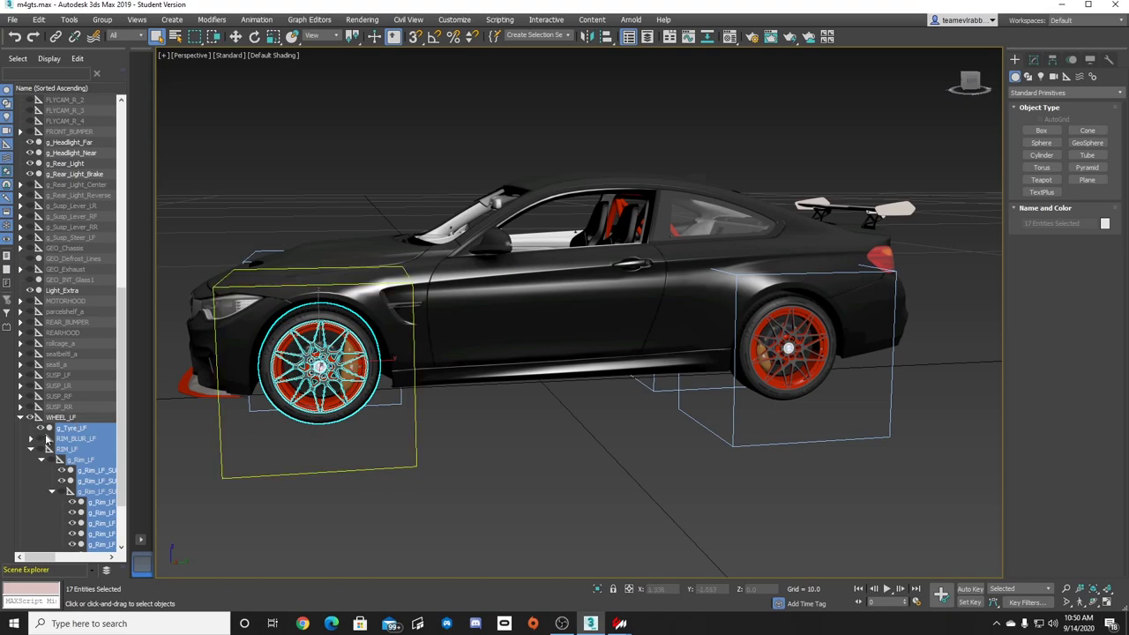
pyautogui.press('Delete')
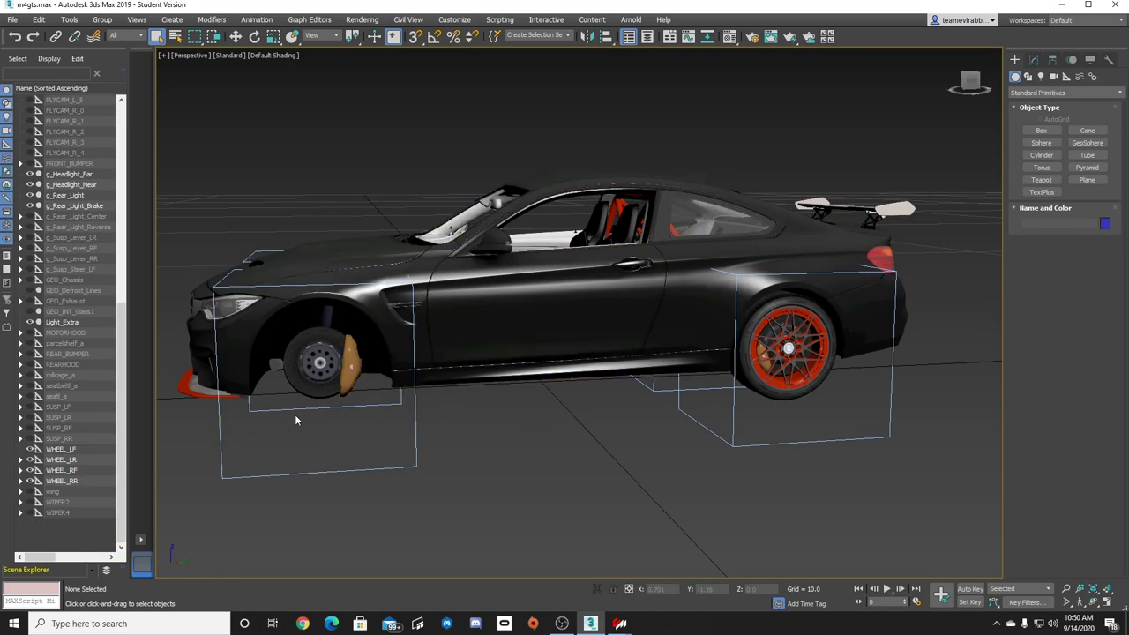
# - Delete the tyre, RIM_BLUR_LR and RIM_LR hierarchies under WHEEL_LR, keeping the parent helper
pyautogui.click(20, 460)
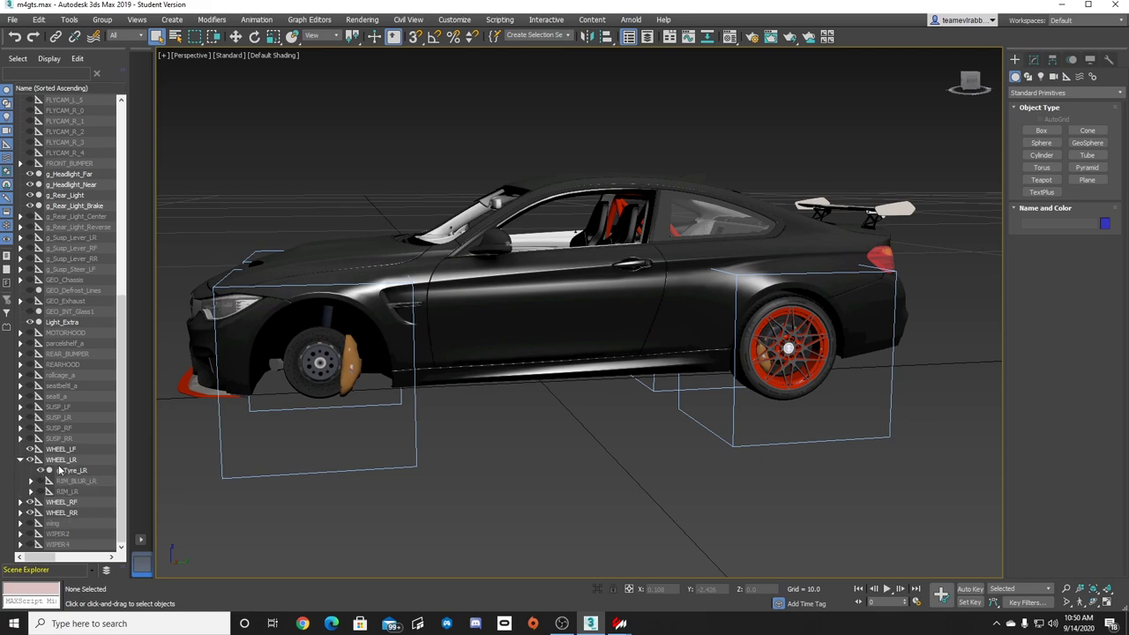
pyautogui.doubleClick(68, 461)
pyautogui.keyDown('ctrl'); pyautogui.click(66, 460); pyautogui.keyUp('ctrl')
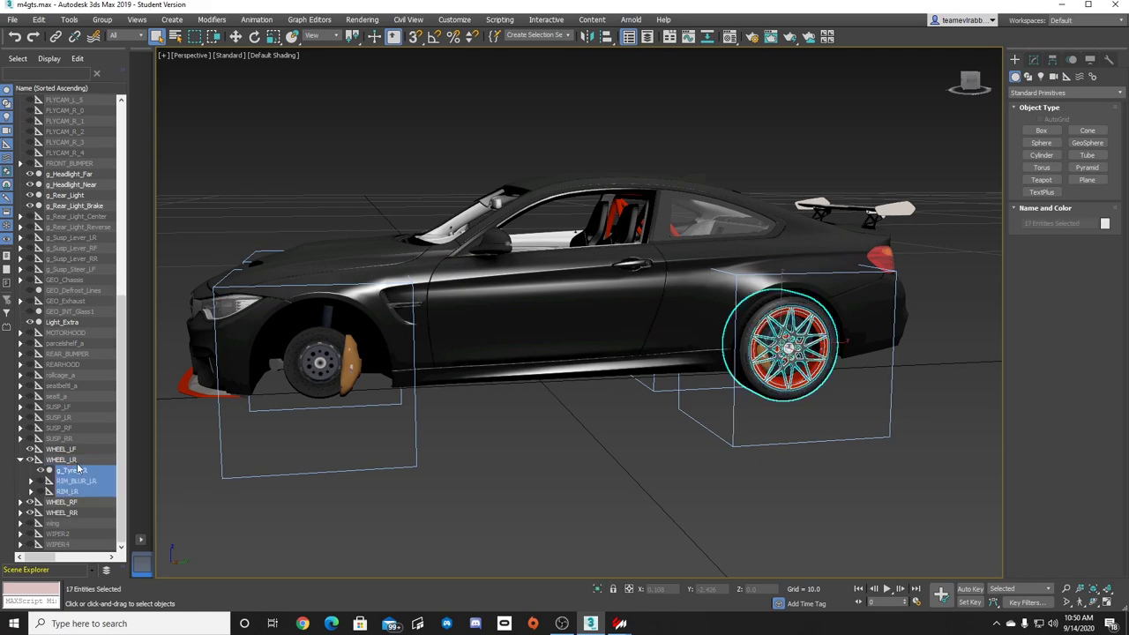
pyautogui.press('Delete')
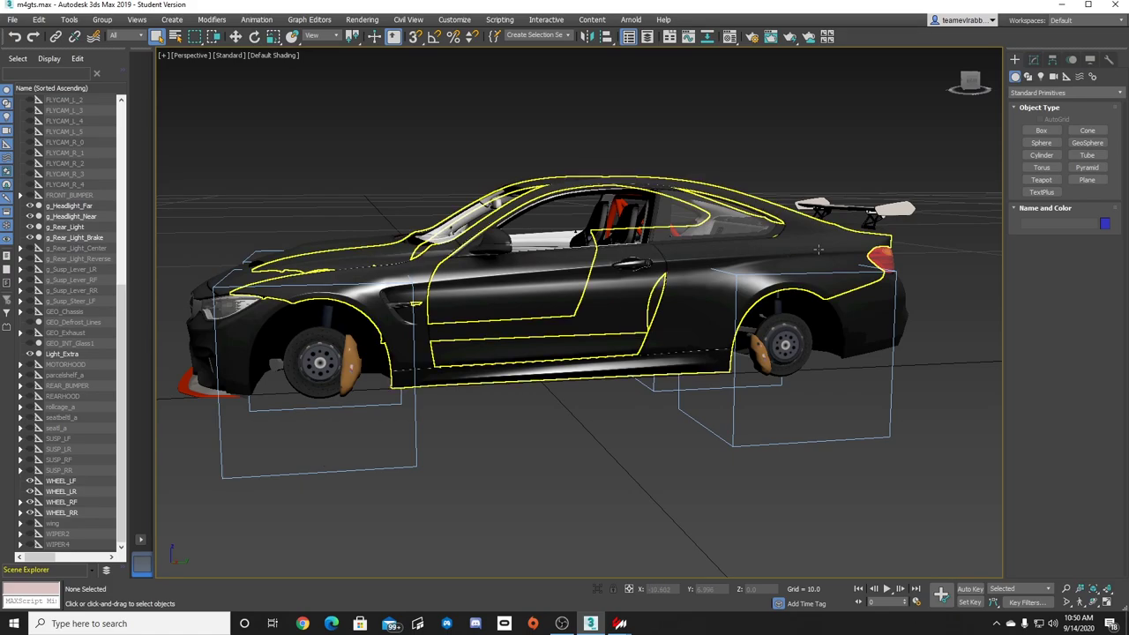
# - On the car's other side, delete g_Tyre_RF, RIM_BLUR_RF and RIM_RF with their children, keeping the WHEEL_RF helper
pyautogui.moveTo(973, 86); pyautogui.dragTo(930, 230)
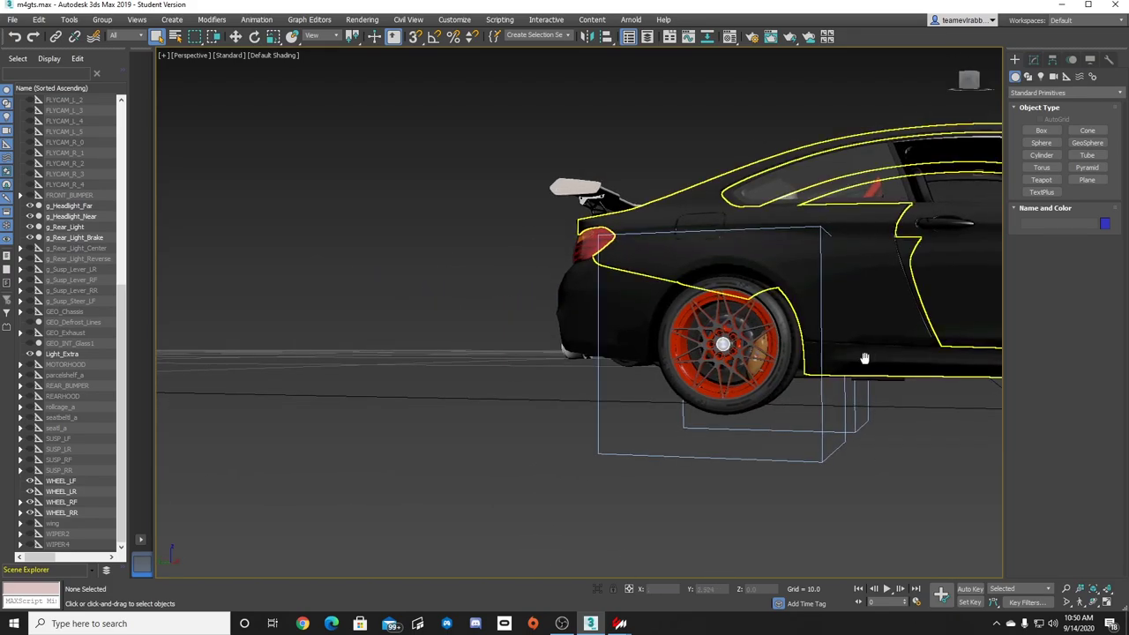
pyautogui.scroll(-5, 512, 431)
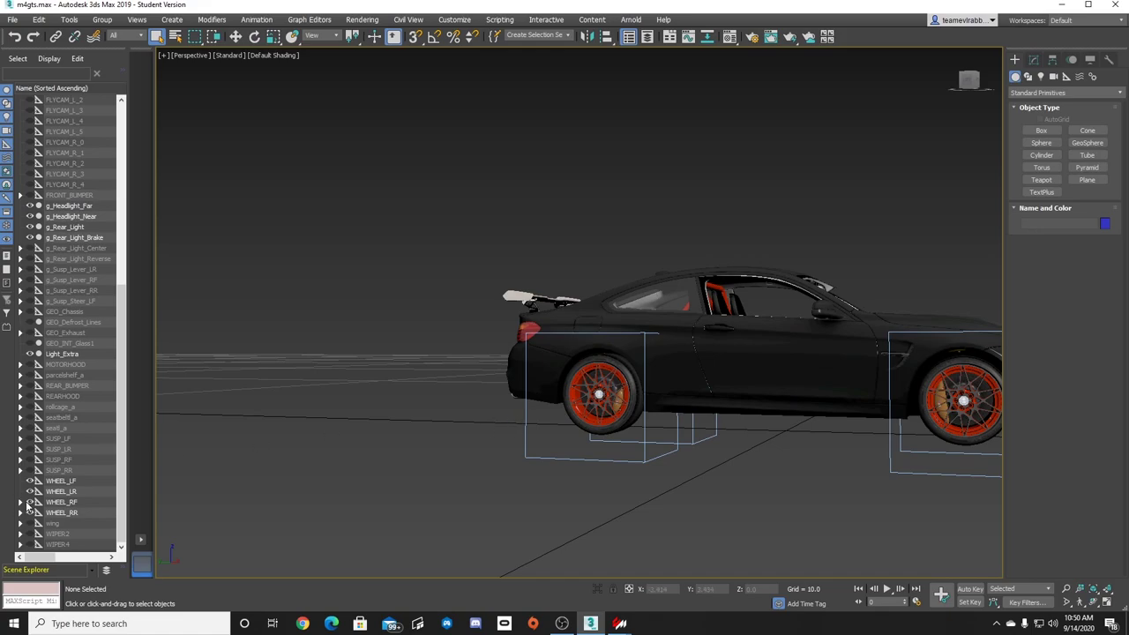
pyautogui.click(20, 502)
pyautogui.doubleClick(60, 502)
pyautogui.scroll(-1, 71, 487)
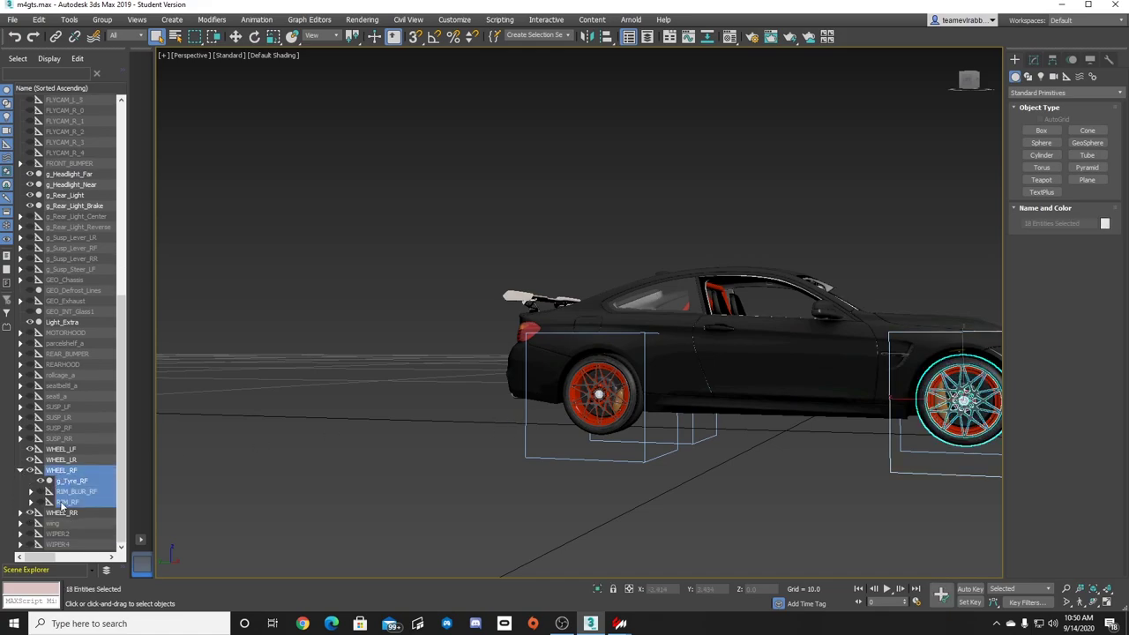
pyautogui.keyDown('ctrl'); pyautogui.click(70, 474); pyautogui.keyUp('ctrl')
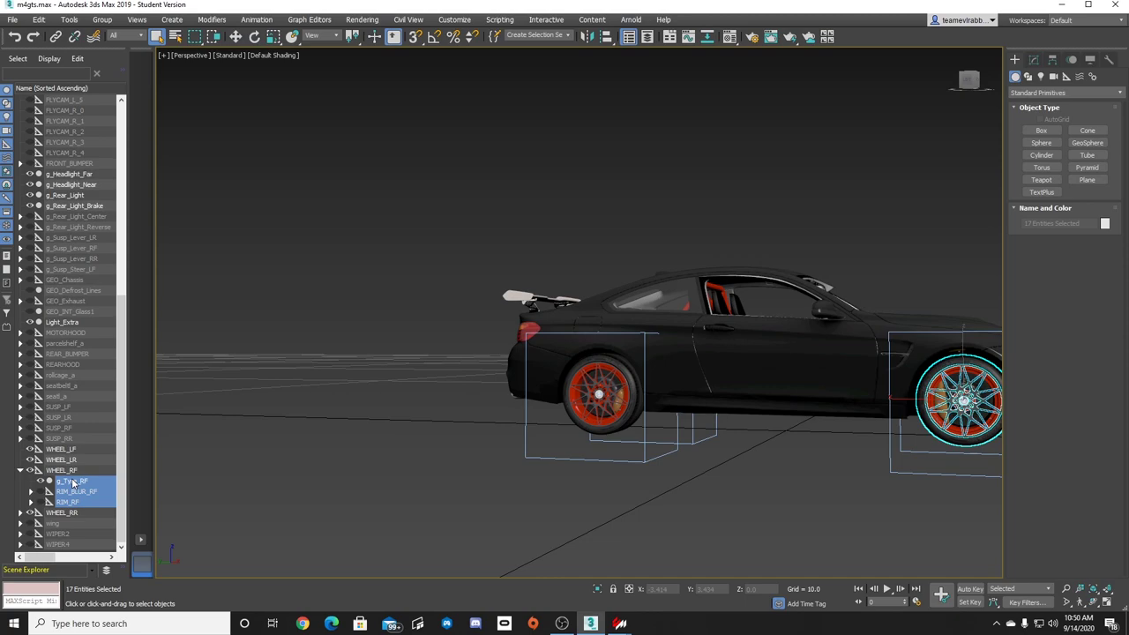
pyautogui.press('Delete')
# - Delete g_Tyre_RR, RIM_BLUR_RR and RIM_RR with their children, keeping the WHEEL_RR helper
pyautogui.click(22, 513)
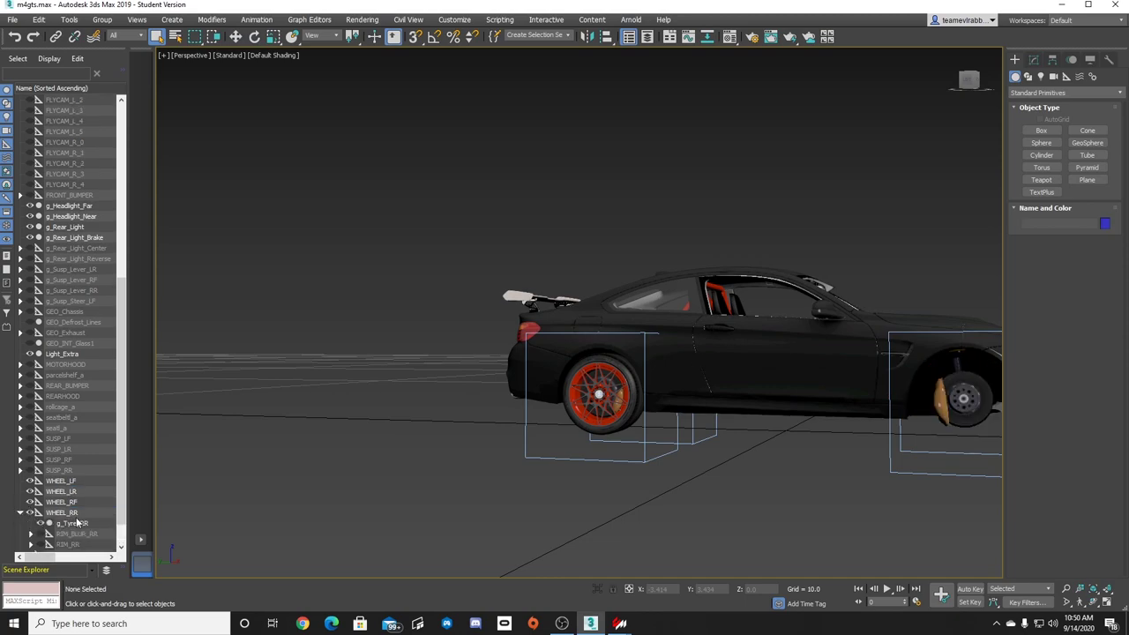
pyautogui.scroll(-1, 74, 518)
pyautogui.doubleClick(71, 481)
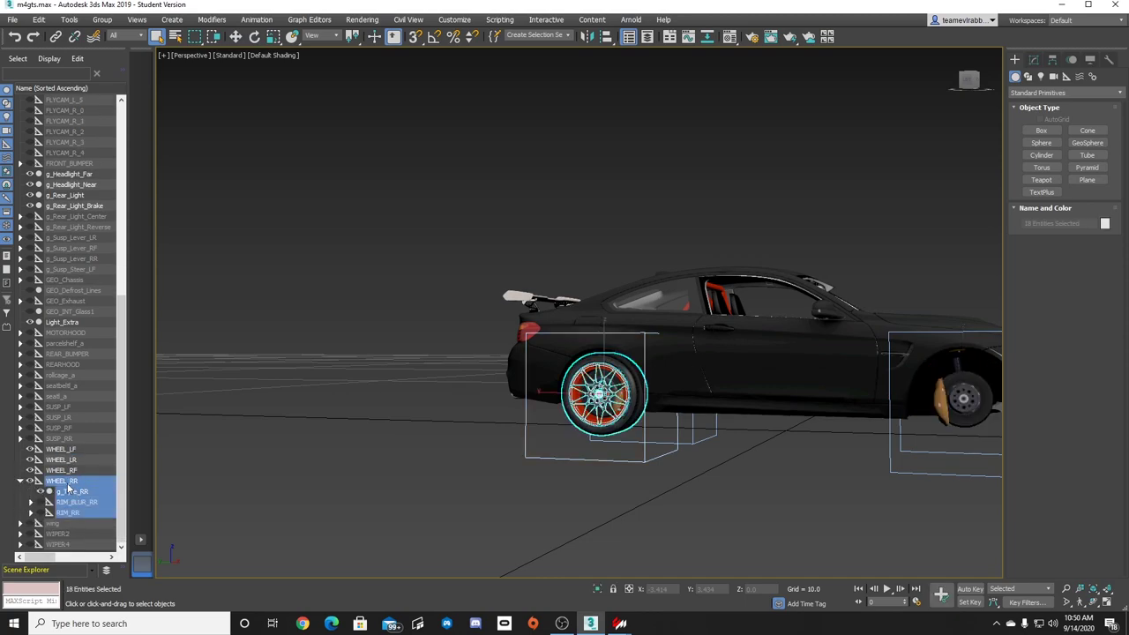
pyautogui.keyDown('ctrl'); pyautogui.click(68, 483); pyautogui.keyUp('ctrl')
pyautogui.press('Delete')
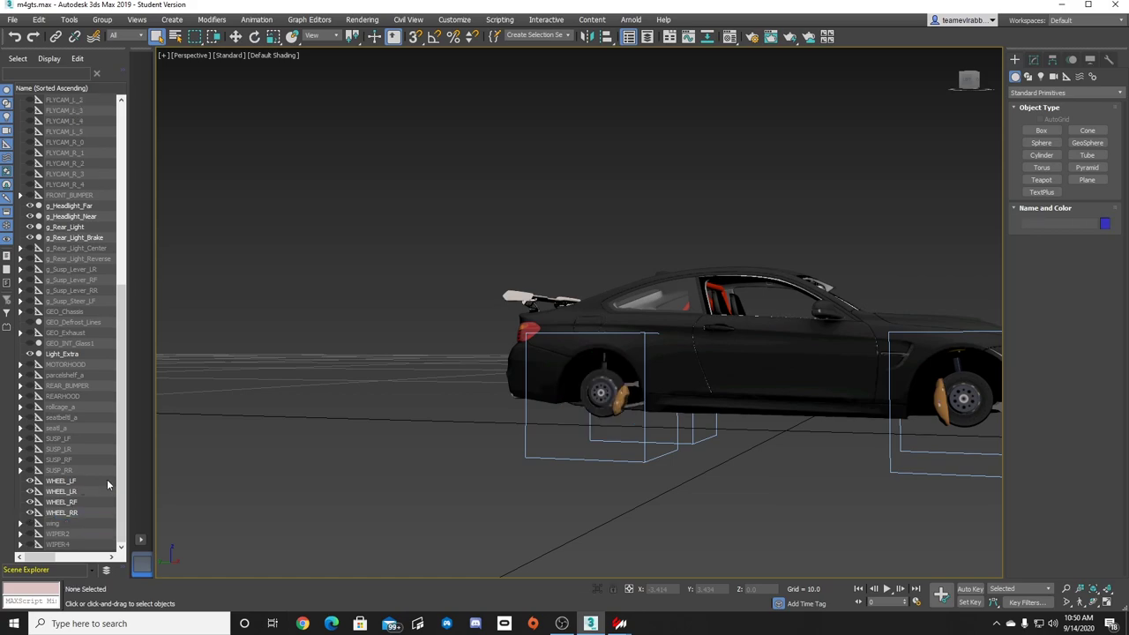
# - Inspect the exposed brakes and emptied wheel arches from the rear, the front and around the car
pyautogui.scroll(5, 608, 380)
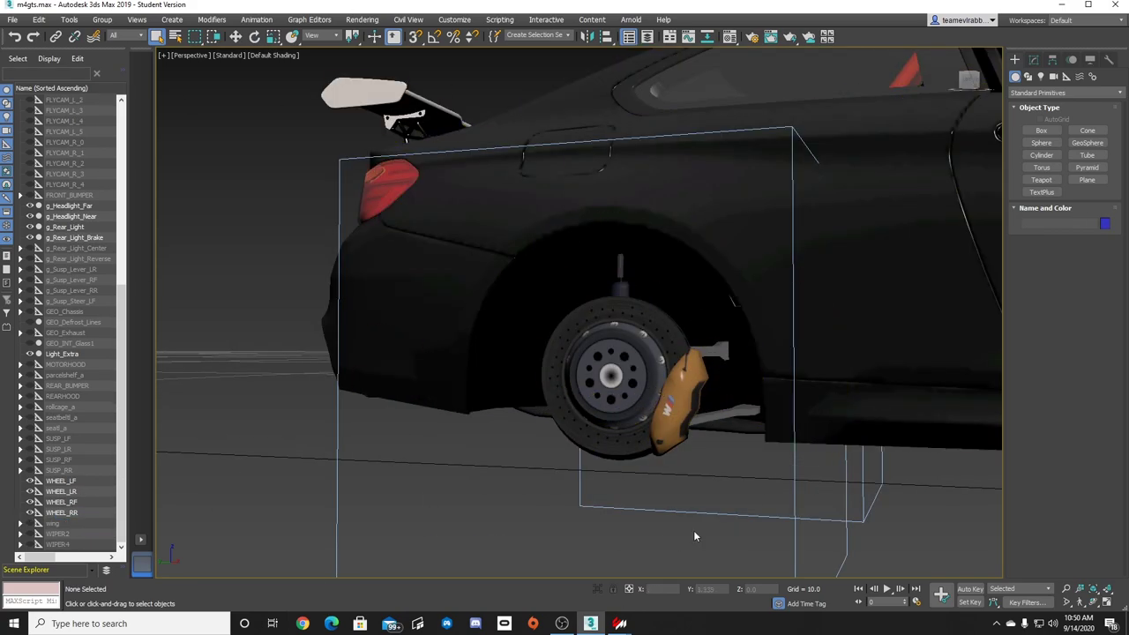
pyautogui.scroll(-3, 672, 398)
pyautogui.scroll(3, 922, 353)
pyautogui.moveTo(922, 353); pyautogui.dragTo(358, 375, button='middle')
pyautogui.scroll(-3, 358, 374)
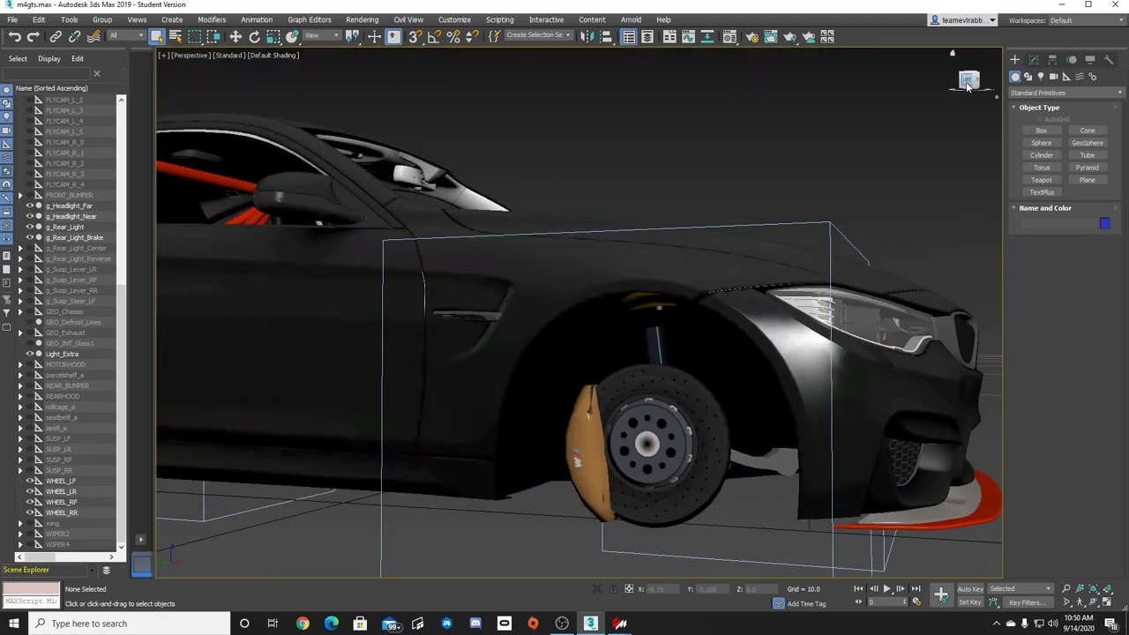
pyautogui.moveTo(968, 80); pyautogui.dragTo(928, 63)
pyautogui.keyDown('alt'); pyautogui.moveTo(529, 352); pyautogui.dragTo(657, 293, button='middle'); pyautogui.keyUp('alt')
pyautogui.keyDown('alt'); pyautogui.moveTo(579, 312); pyautogui.dragTo(520, 217, button='middle'); pyautogui.keyUp('alt')
pyautogui.moveTo(986, 82); pyautogui.dragTo(933, 114)
pyautogui.scroll(-4, 926, 121)
pyautogui.moveTo(730, 274); pyautogui.dragTo(607, 351, button='middle')
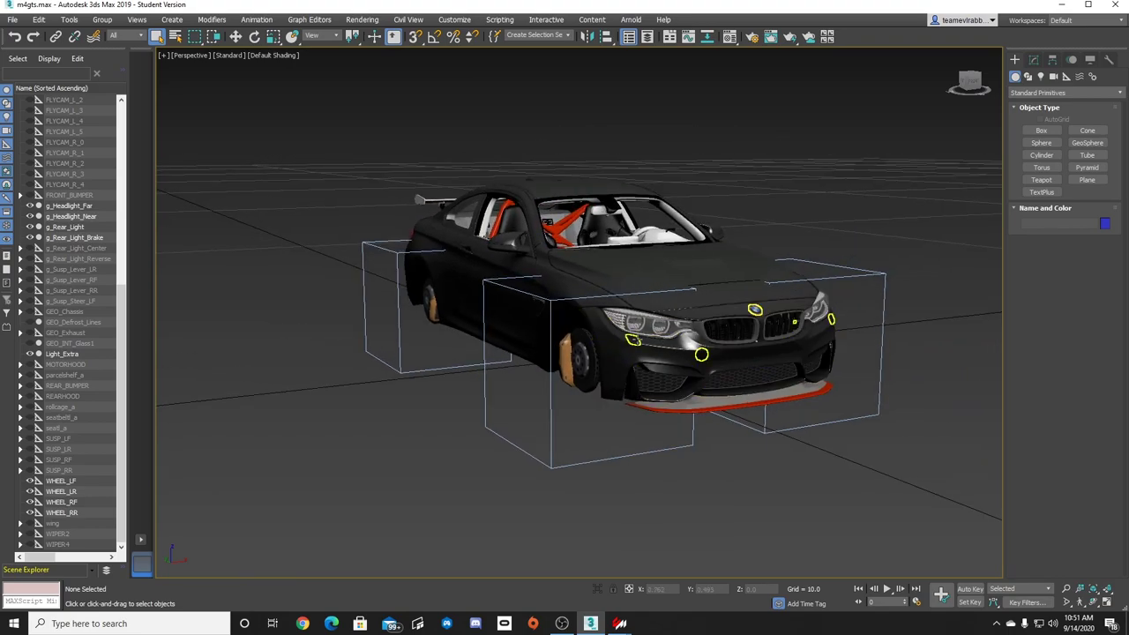
# - Select the four wheel helpers WHEEL_LF, WHEEL_LR, WHEEL_RF and WHEEL_RR around the car and hide them
pyautogui.moveTo(972, 82)
pyautogui.mouseDown()
pyautogui.moveTo(958, 78)
pyautogui.moveTo(970, 89)
pyautogui.mouseUp()
pyautogui.moveTo(935, 154); pyautogui.dragTo(832, 157, button='middle')
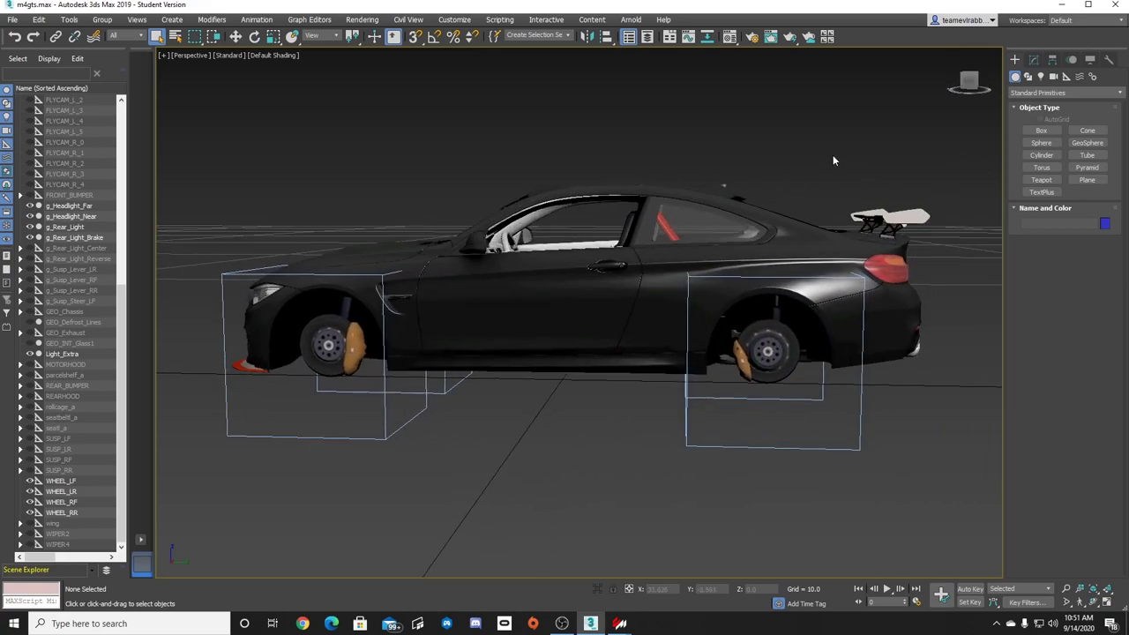
pyautogui.moveTo(658, 417); pyautogui.dragTo(731, 384)
pyautogui.rightClick(692, 392)
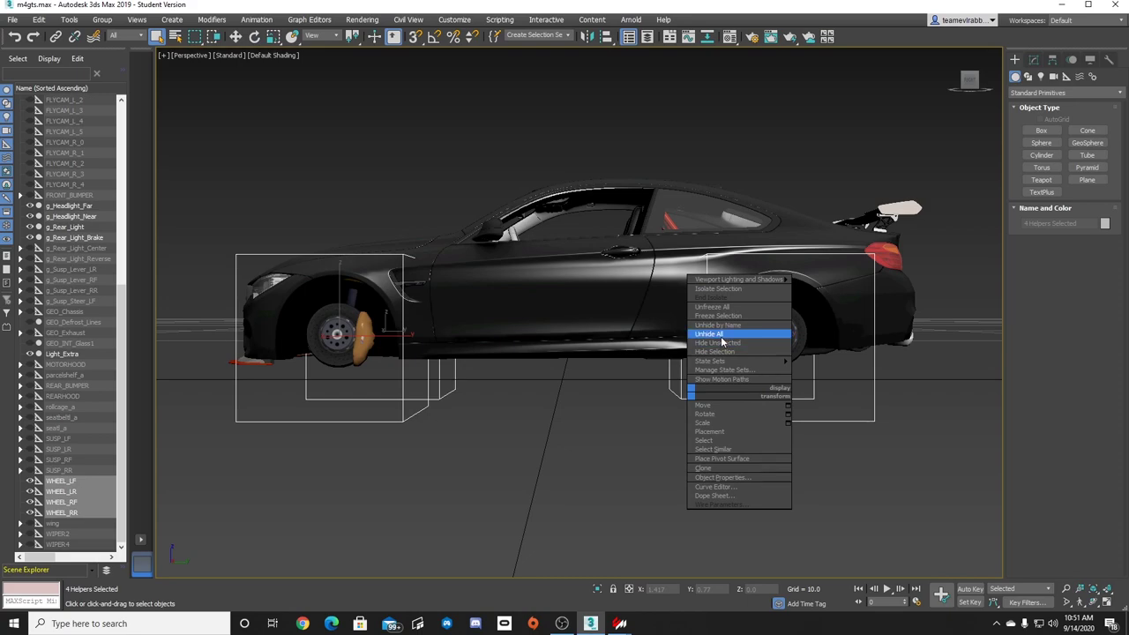
pyautogui.click(714, 351)
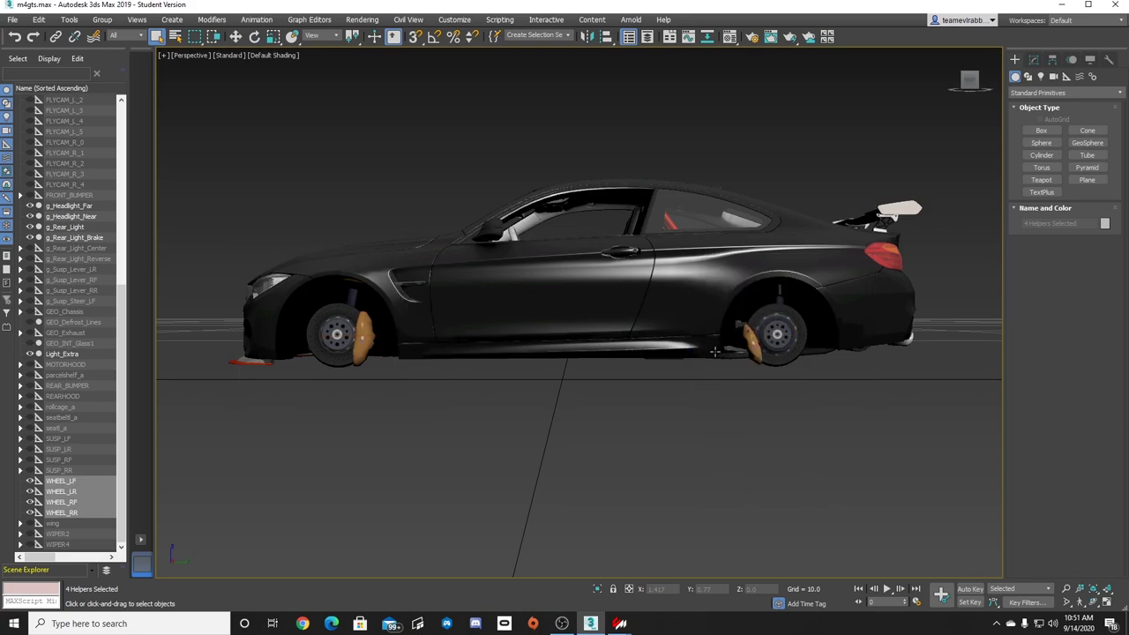
pyautogui.scroll(-3, 543, 361)
pyautogui.moveTo(972, 80); pyautogui.dragTo(1008, 95)
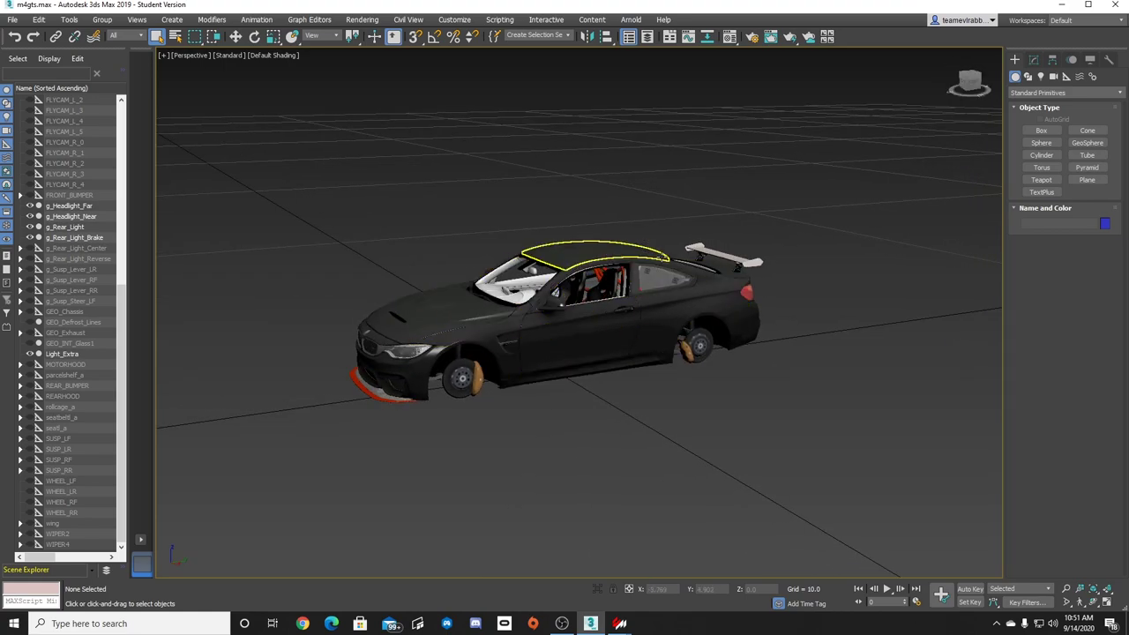
# - Switch to Content Manager's EvlRabbit Drift EVO showroom preview and view the car's wheels from the rear and front
pyautogui.moveTo(624, 626)
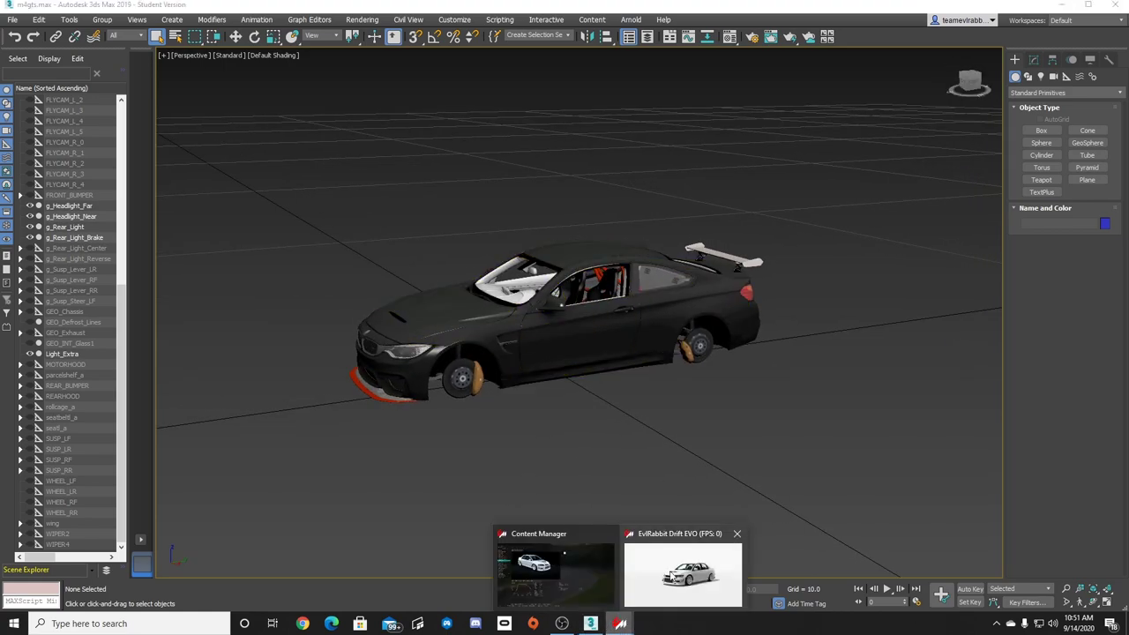
pyautogui.click(589, 557)
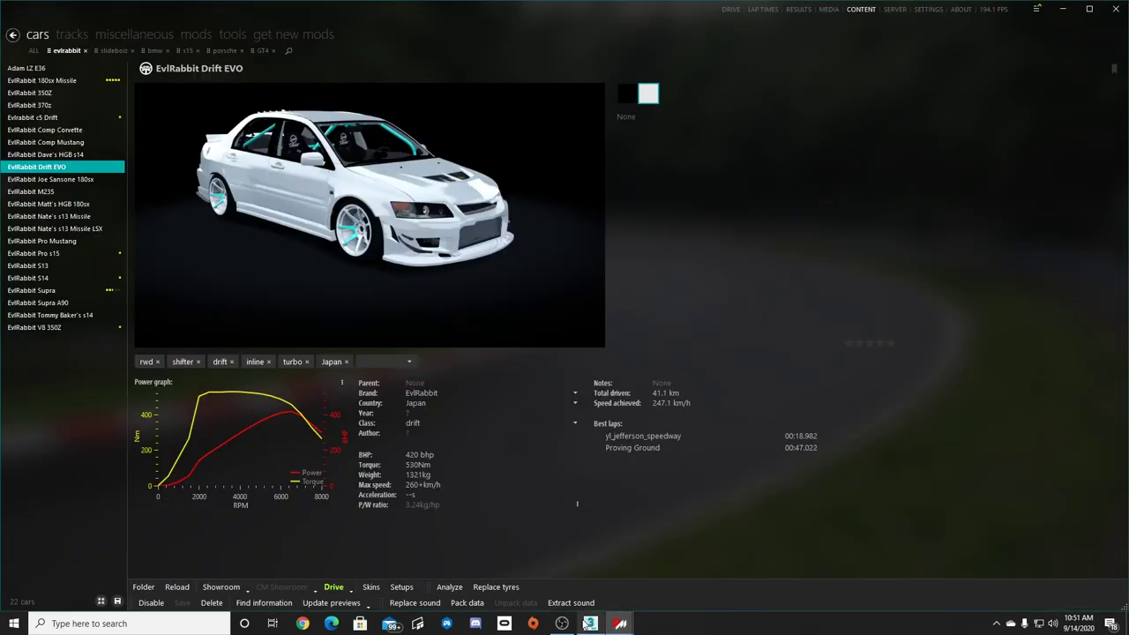
pyautogui.moveTo(626, 625)
pyautogui.click(664, 589)
pyautogui.moveTo(331, 345); pyautogui.dragTo(727, 356)
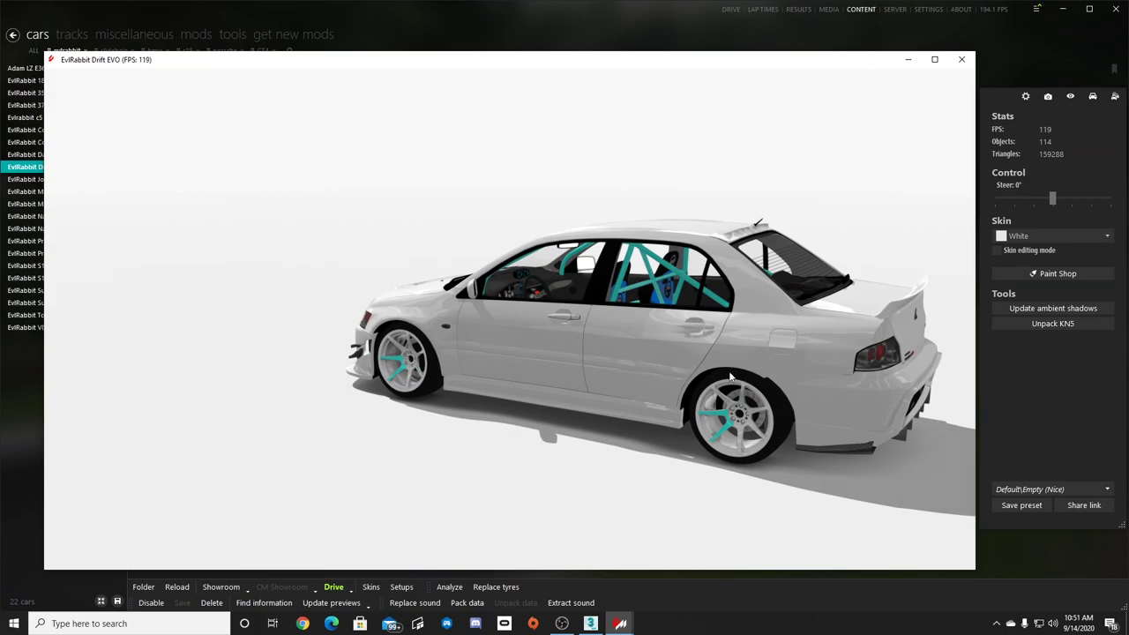
pyautogui.moveTo(783, 378); pyautogui.dragTo(612, 365)
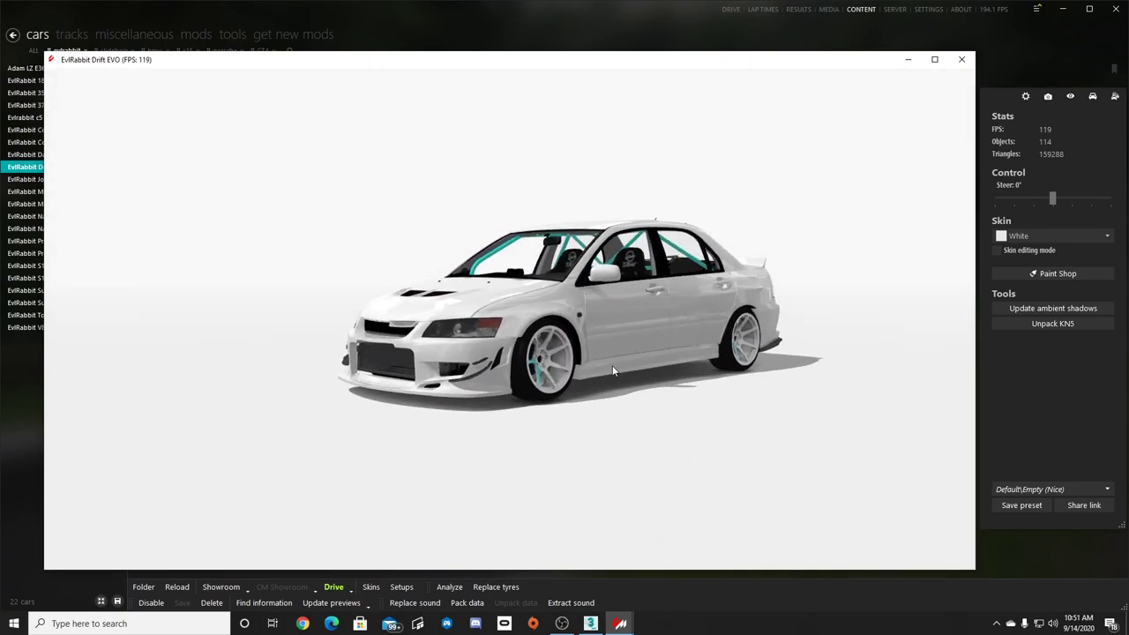
# - Examine the Drift EVO's roll cage object with its material and textures from several angles, finishing with the object deselected
pyautogui.click(540, 358)
pyautogui.click(536, 402)
pyautogui.moveTo(536, 403); pyautogui.dragTo(639, 253)
pyautogui.click(642, 267)
pyautogui.scroll(5, 644, 272)
pyautogui.click(639, 253)
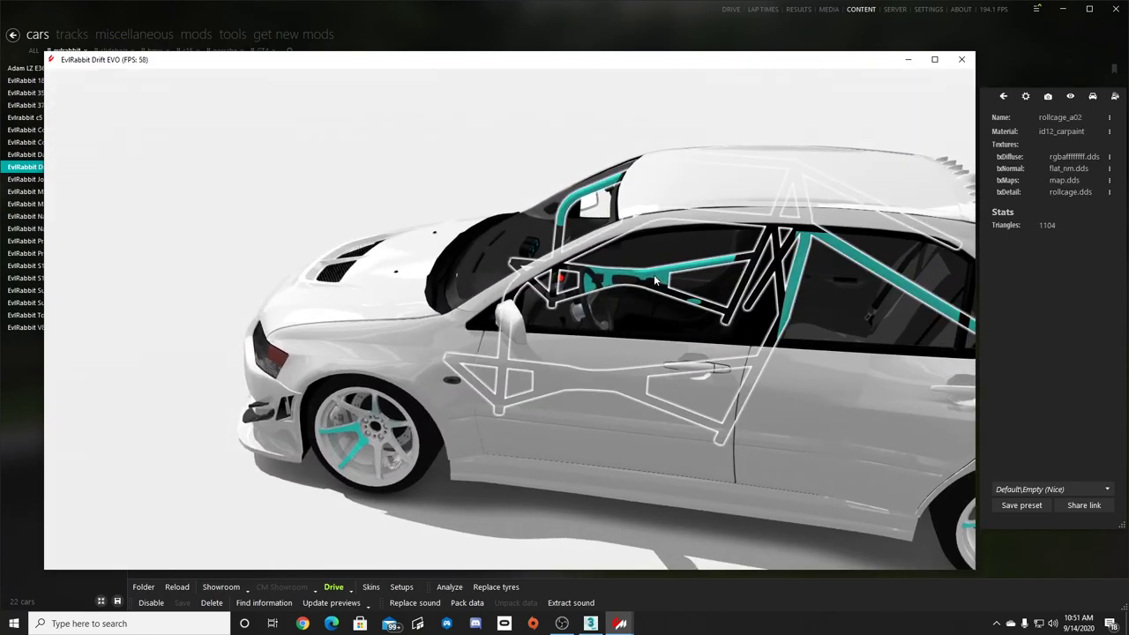
pyautogui.moveTo(678, 322); pyautogui.dragTo(804, 319)
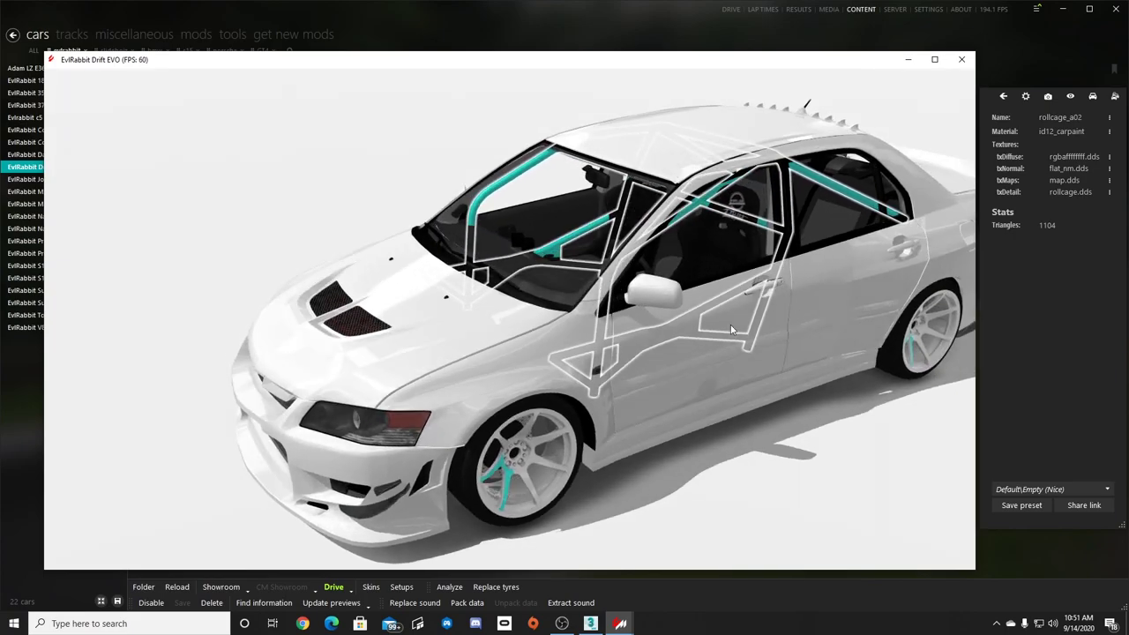
pyautogui.scroll(-4, 621, 318)
pyautogui.click(915, 271)
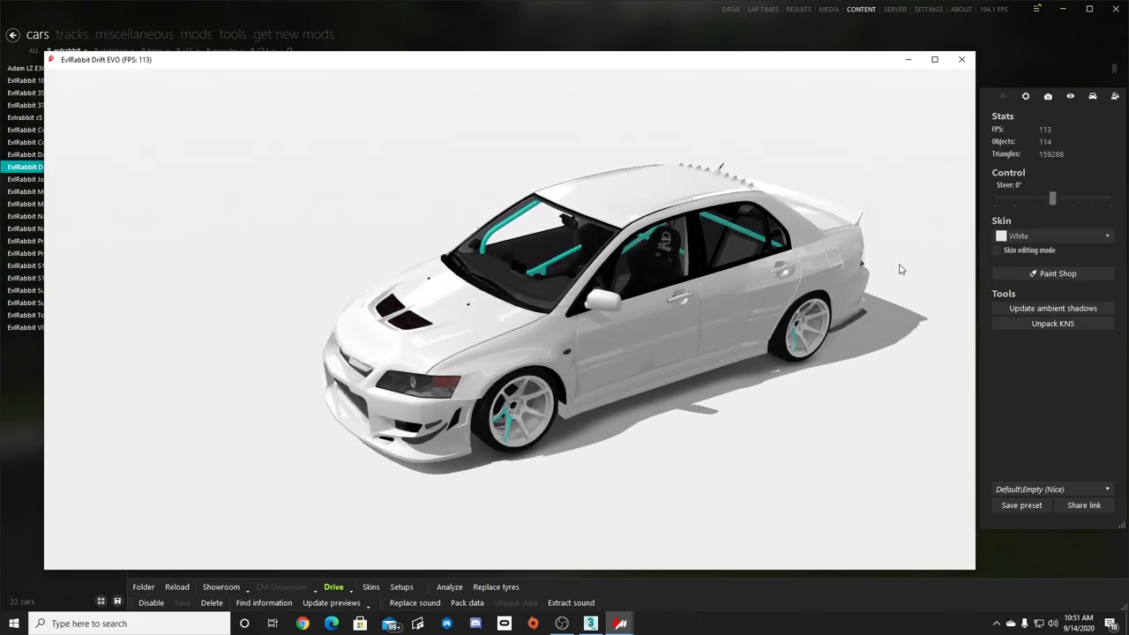